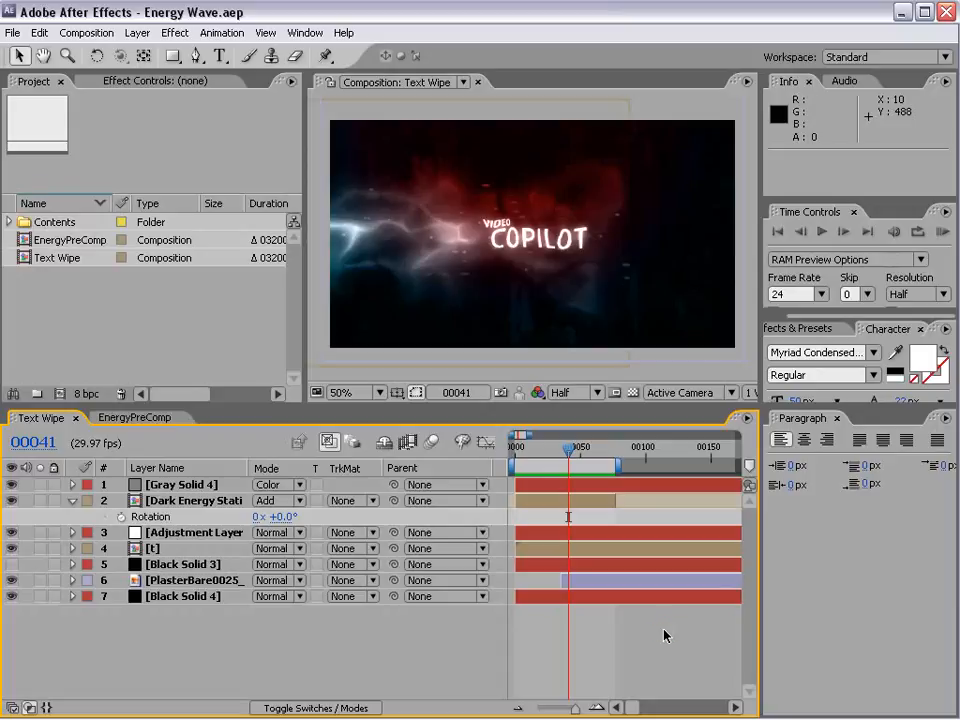
Step: Preview the Text Wipe animation, and open the EnergyPreComp composition to scrub through its energy footage
{"action": "key", "text": "KP_0"}
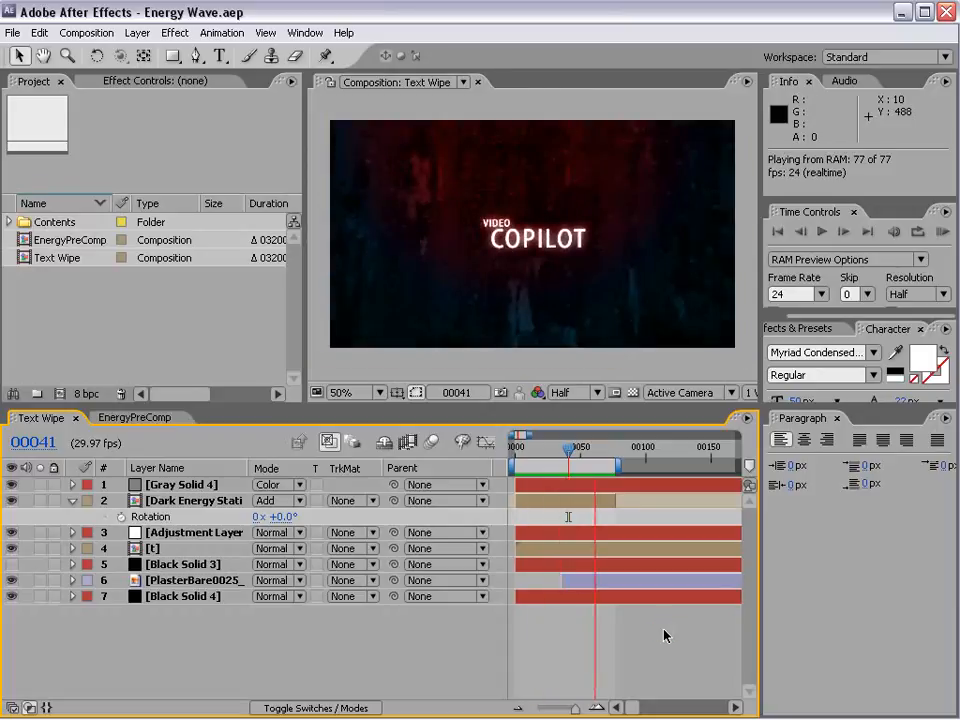
{"action": "left_click_drag", "start_coordinate": [537, 447], "coordinate": [568, 465]}
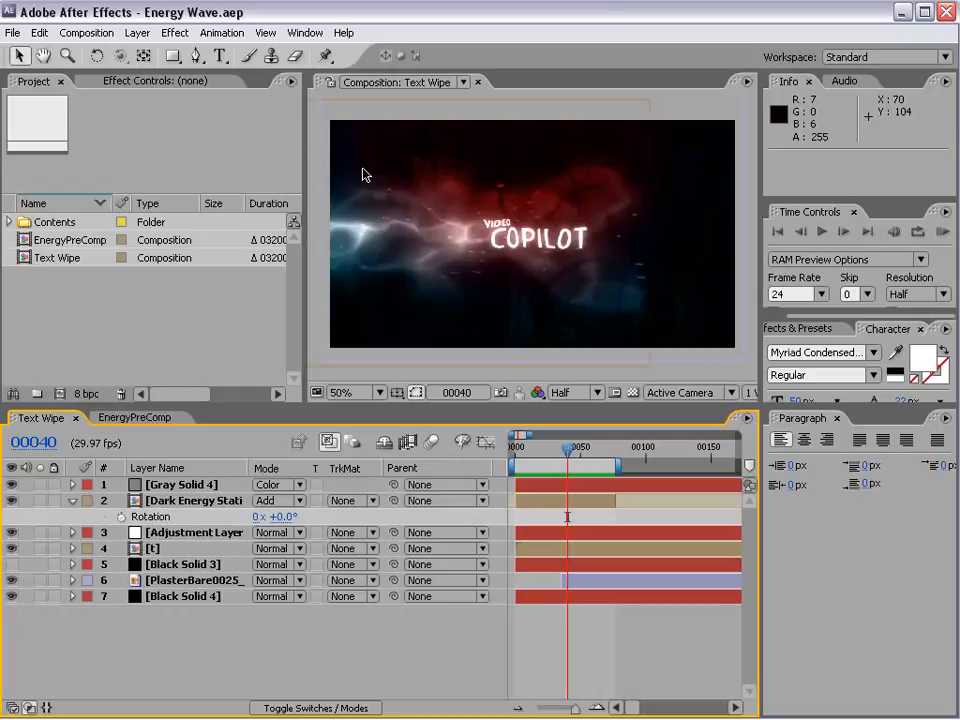
{"action": "left_click", "coordinate": [595, 450]}
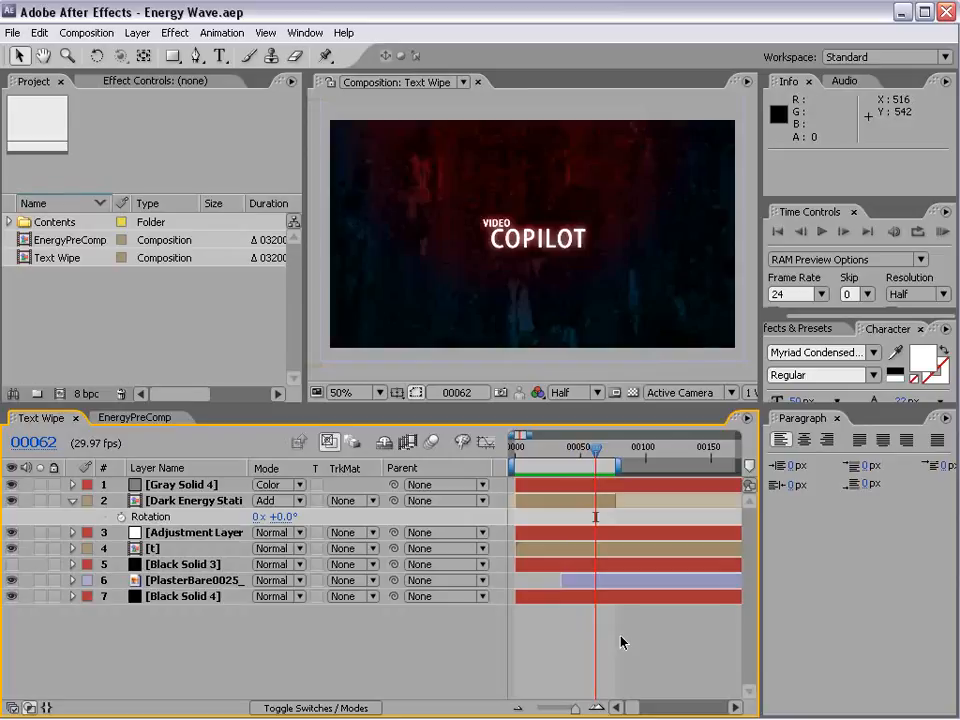
{"action": "double_click", "coordinate": [68, 241]}
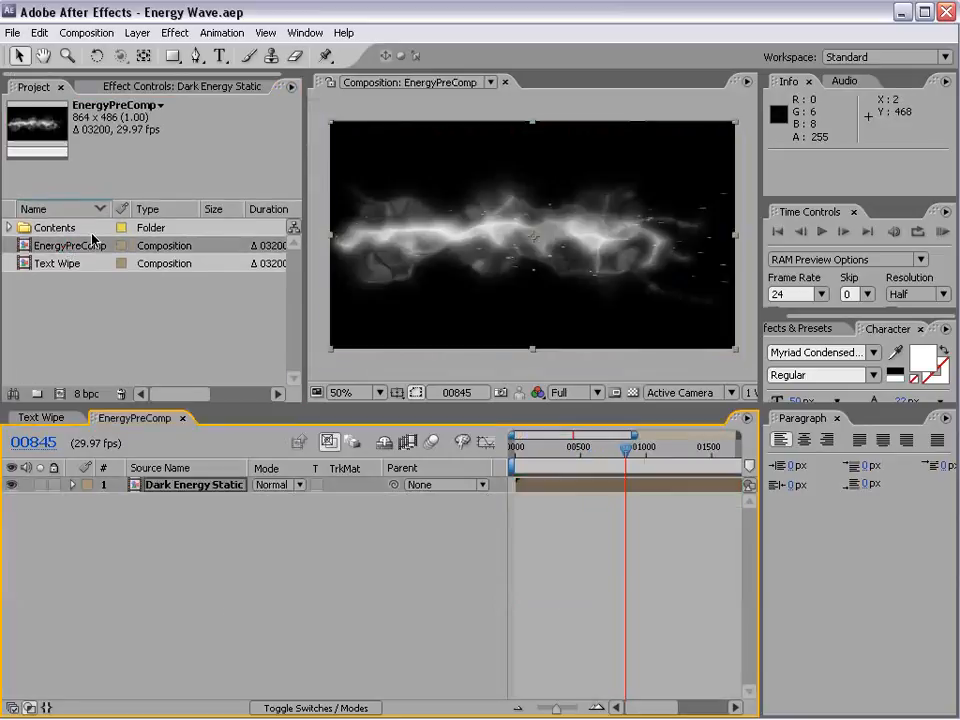
{"action": "left_click_drag", "start_coordinate": [573, 459], "coordinate": [607, 461]}
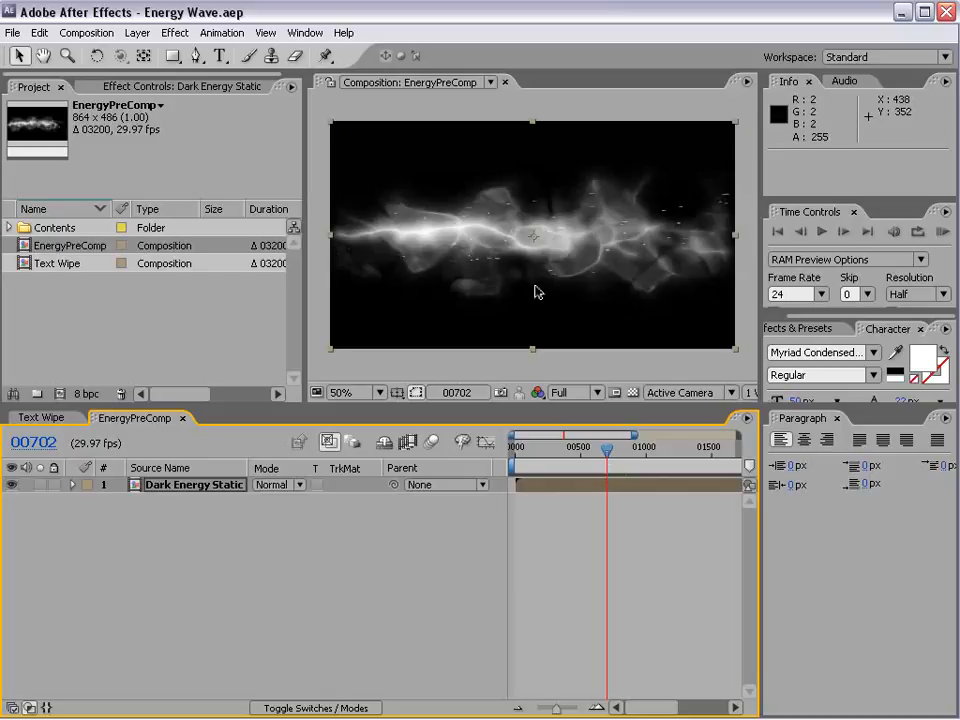
Step: Create a new composition with the NTSC D1 Widescreen Square Pixel preset, 864 x 486, and a 300-frame duration
{"action": "left_click", "coordinate": [86, 32]}
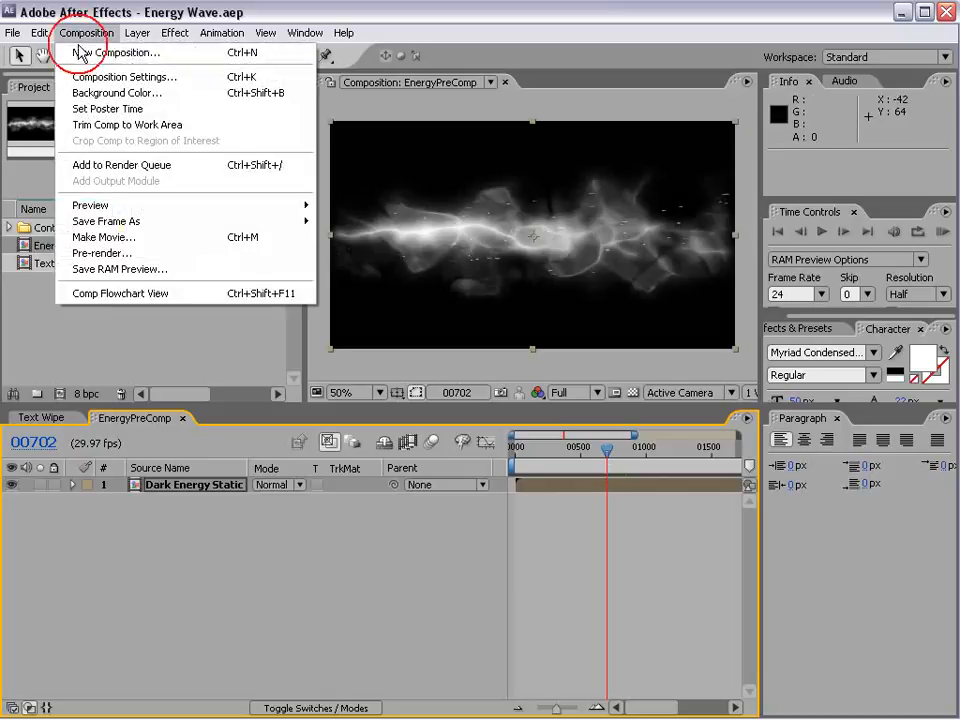
{"action": "left_click", "coordinate": [80, 52]}
{"action": "left_click_drag", "start_coordinate": [446, 231], "coordinate": [359, 202]}
{"action": "left_click", "coordinate": [386, 294]}
{"action": "left_click", "coordinate": [458, 474]}
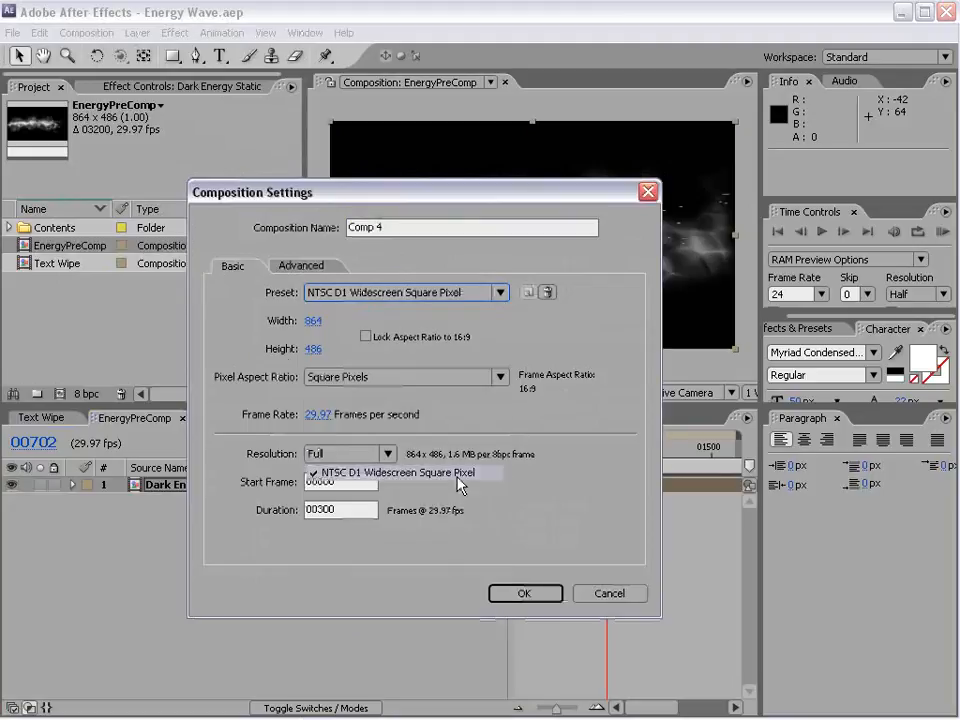
{"action": "left_click", "coordinate": [518, 593]}
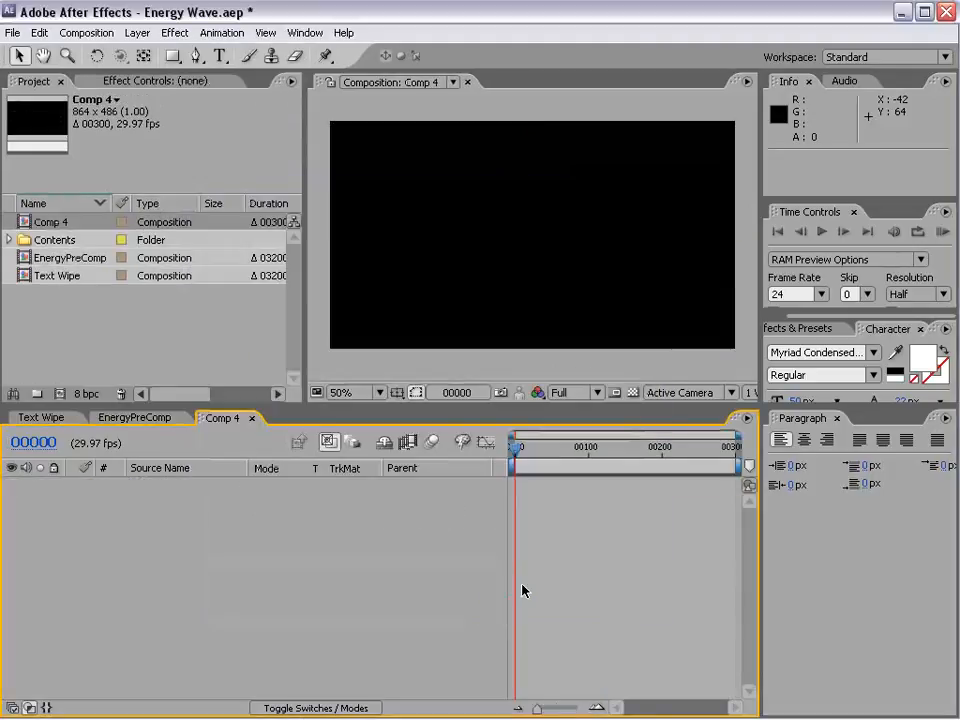
Step: Add a white text layer reading VIDEO above the centre of the composition
{"action": "left_click", "coordinate": [219, 57]}
{"action": "left_click", "coordinate": [447, 208]}
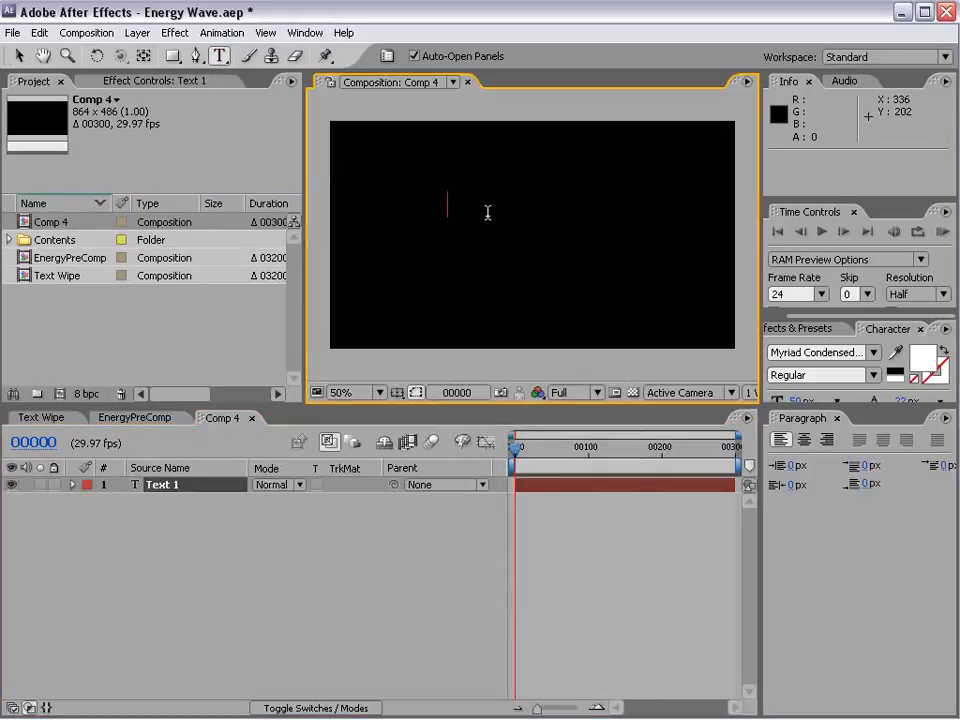
{"action": "key", "text": "KP_Enter"}
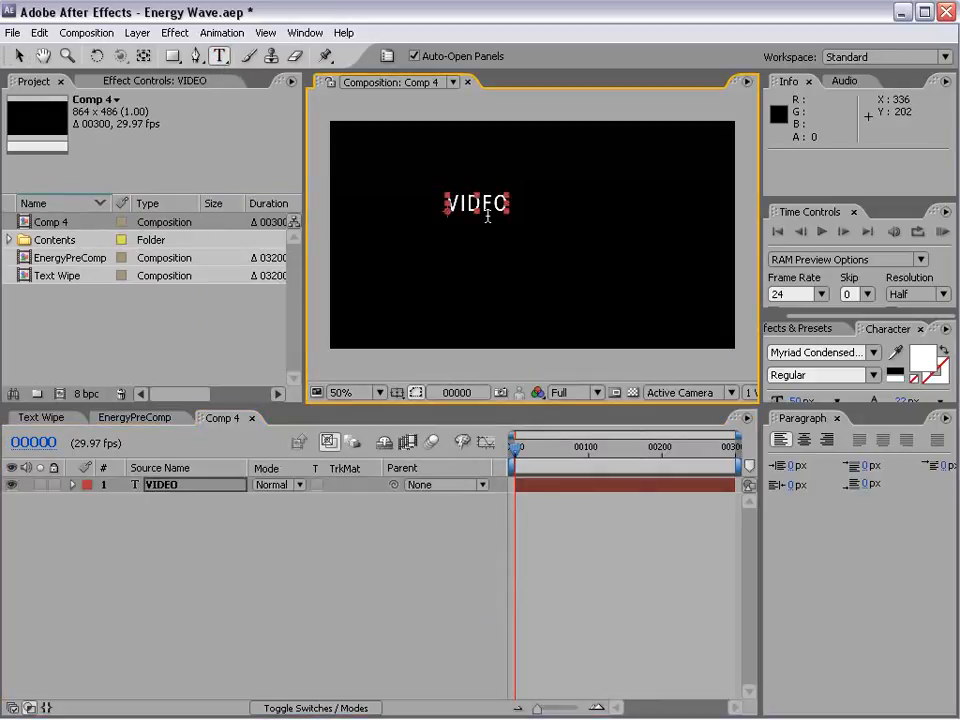
Step: Duplicate the VIDEO text, place the copy below the original and change its wording to COPILOT
{"action": "key", "text": "ctrl+d"}
{"action": "left_click_drag", "start_coordinate": [485, 208], "coordinate": [497, 255]}
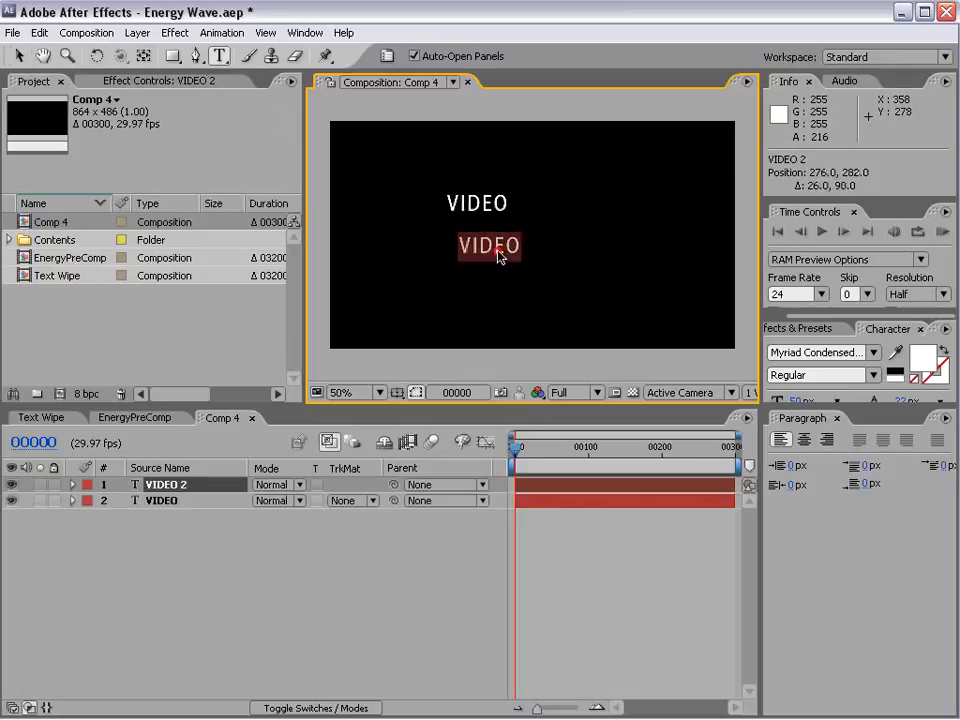
{"action": "type", "text": "COPILOT"}
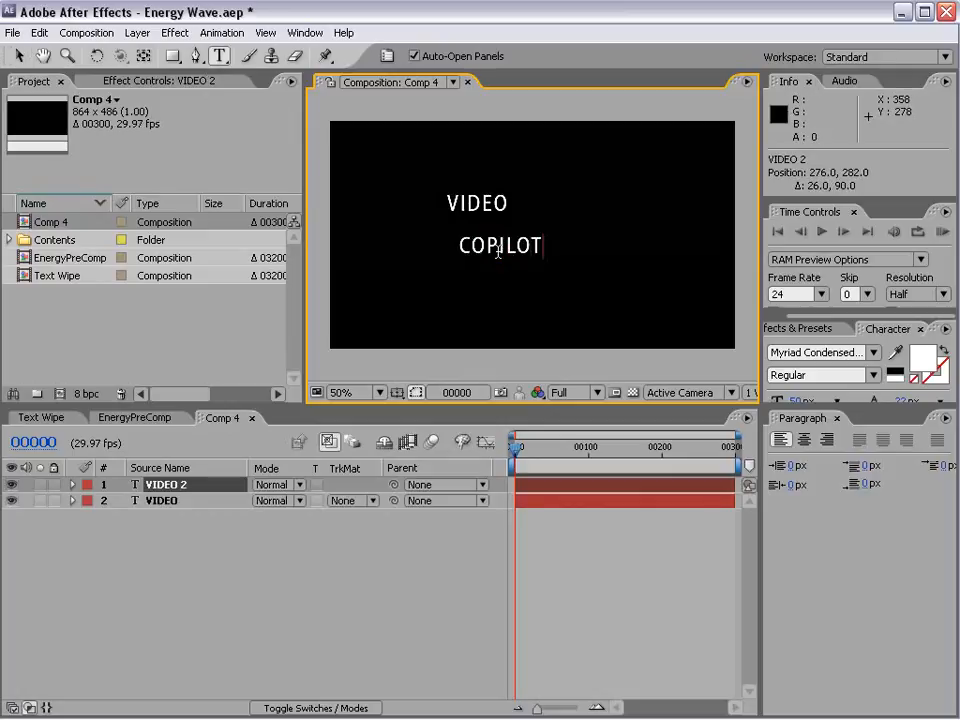
Step: Scale the COPILOT text up to about 144%, and shrink the VIDEO text and place it just above COPILOT's first letters
{"action": "left_click", "coordinate": [16, 57]}
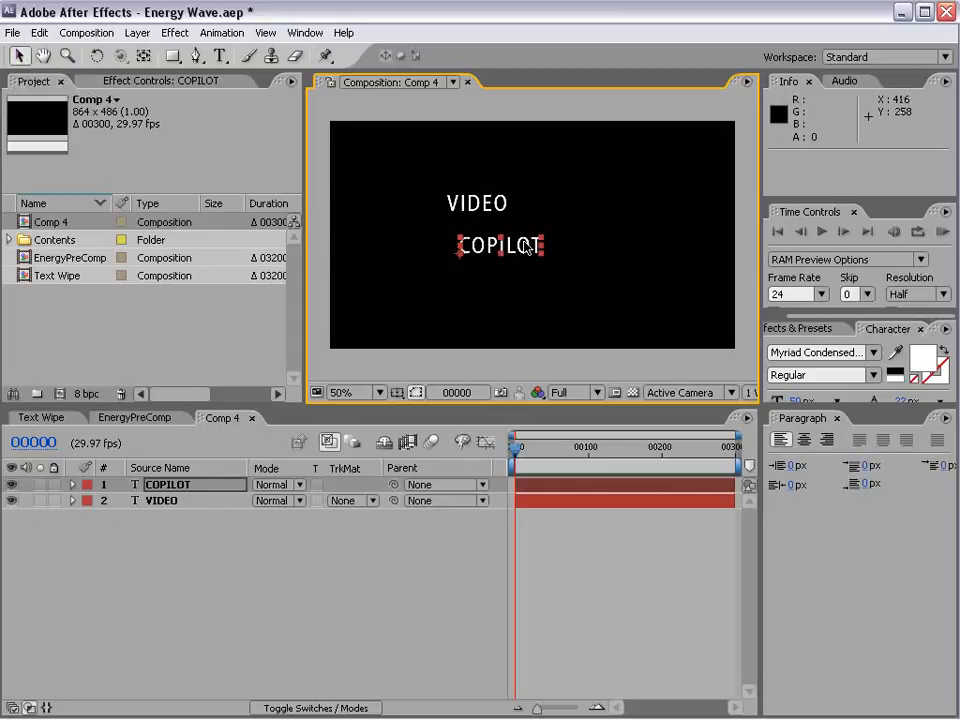
{"action": "left_click_drag", "start_coordinate": [541, 239], "coordinate": [577, 222]}
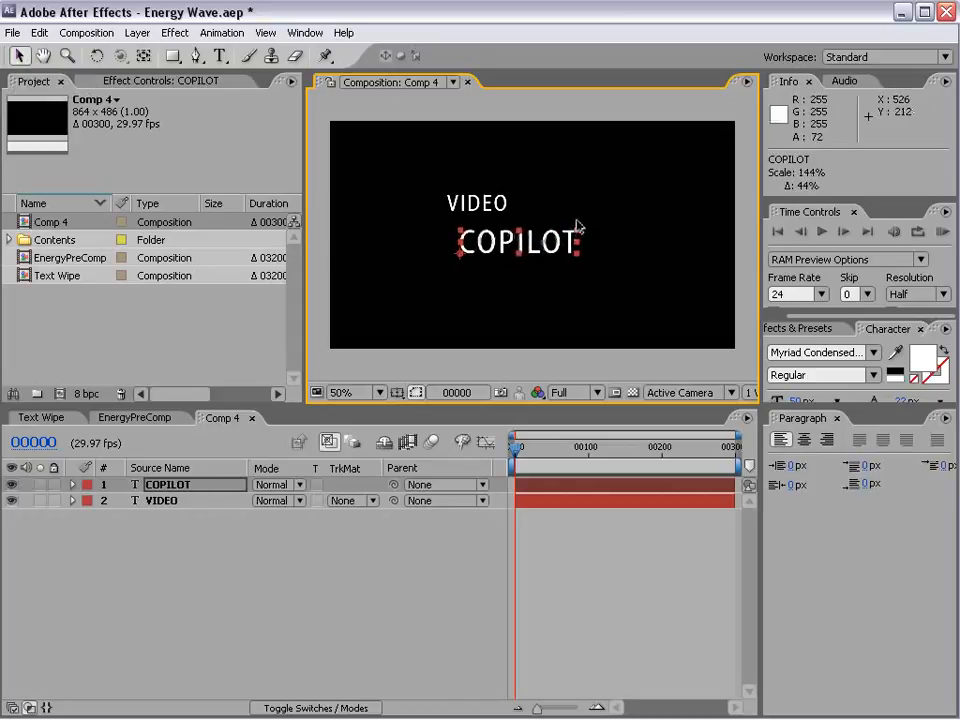
{"action": "left_click", "coordinate": [483, 204]}
{"action": "left_click_drag", "start_coordinate": [505, 198], "coordinate": [481, 207]}
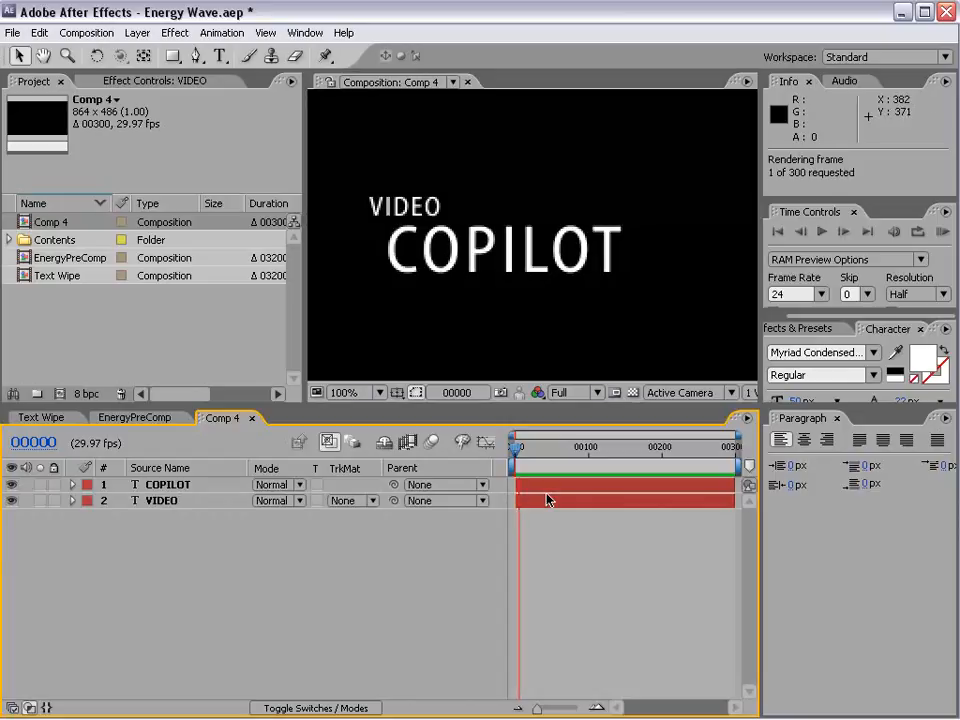
{"action": "scroll", "coordinate": [490, 290], "scroll_direction": "down", "scroll_amount": 2}
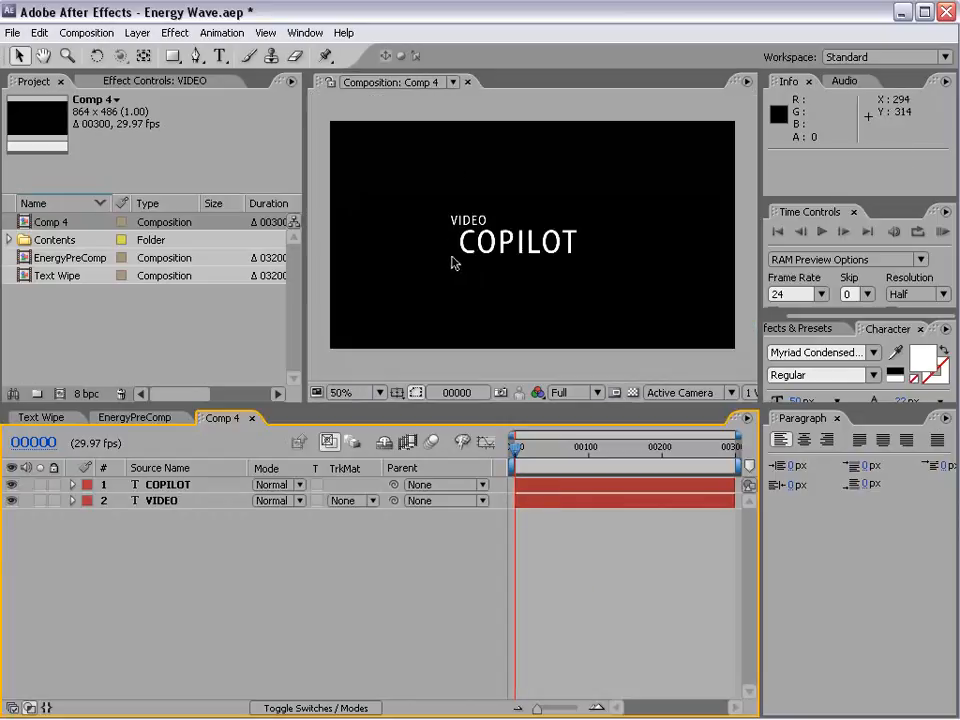
Step: Pre-compose the COPILOT and VIDEO text layers into a new composition named Title, moving all attributes
{"action": "left_click", "coordinate": [180, 485]}
{"action": "left_click", "coordinate": [175, 503], "text": "shift"}
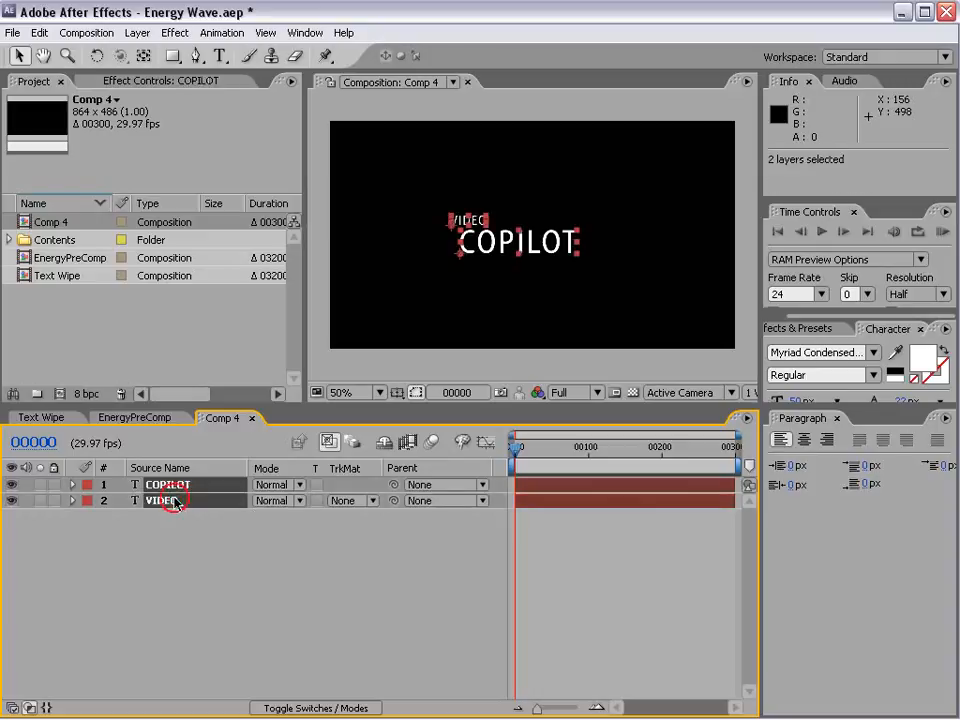
{"action": "left_click", "coordinate": [137, 32]}
{"action": "left_click", "coordinate": [184, 590]}
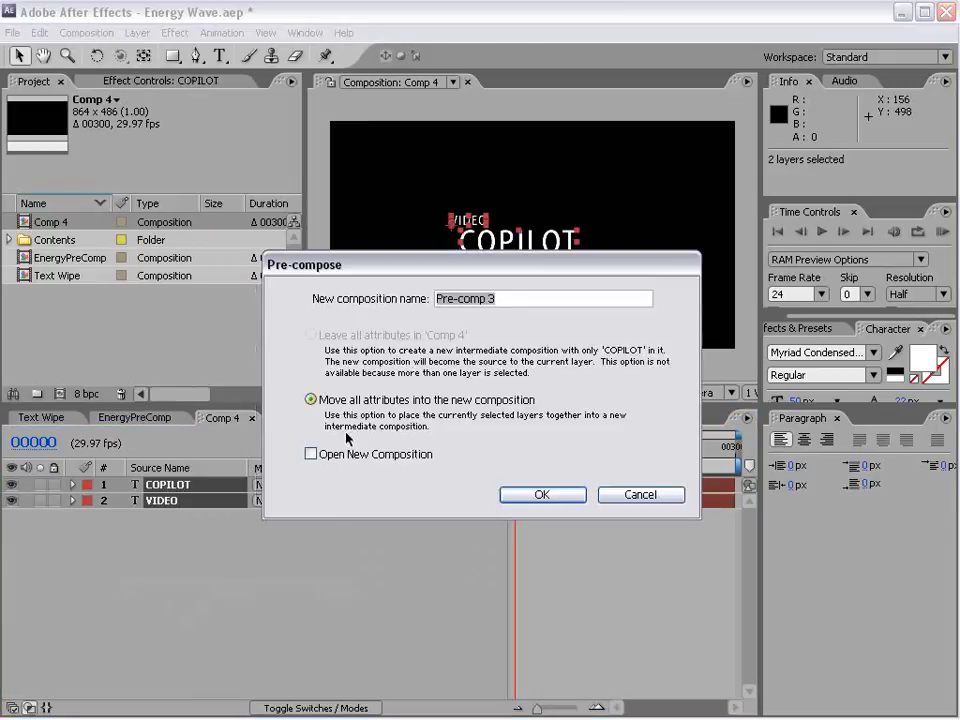
{"action": "type", "text": "Title"}
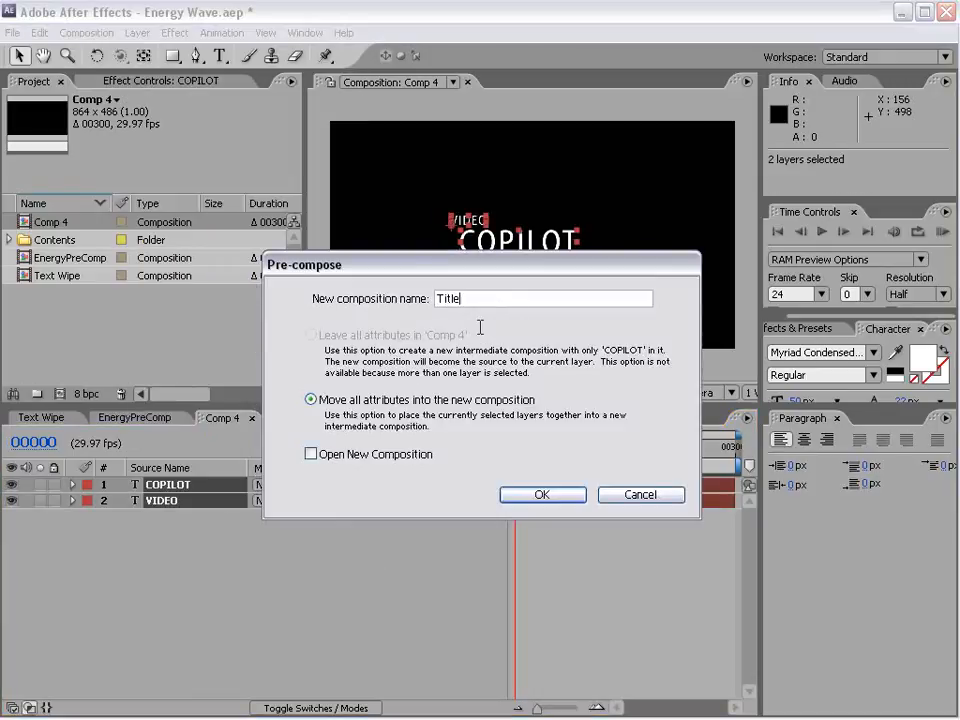
{"action": "left_click", "coordinate": [545, 502]}
{"action": "left_click", "coordinate": [585, 562]}
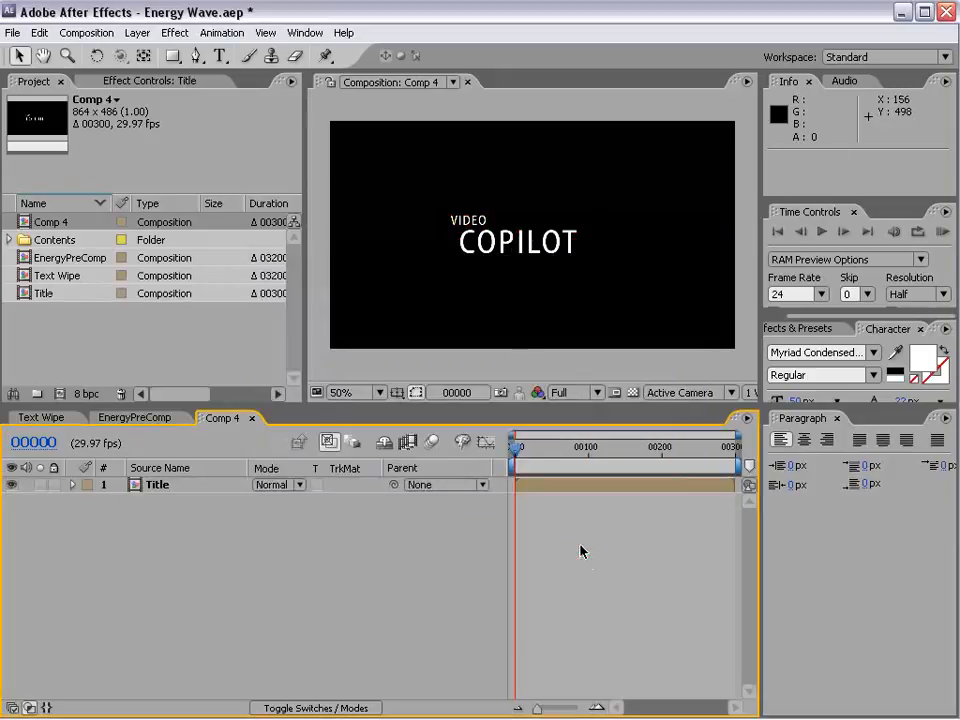
Step: Add EnergyPreComp to Comp 4, centred in the frame above the Title layer
{"action": "scroll", "coordinate": [510, 334], "scroll_direction": "up", "scroll_amount": 1}
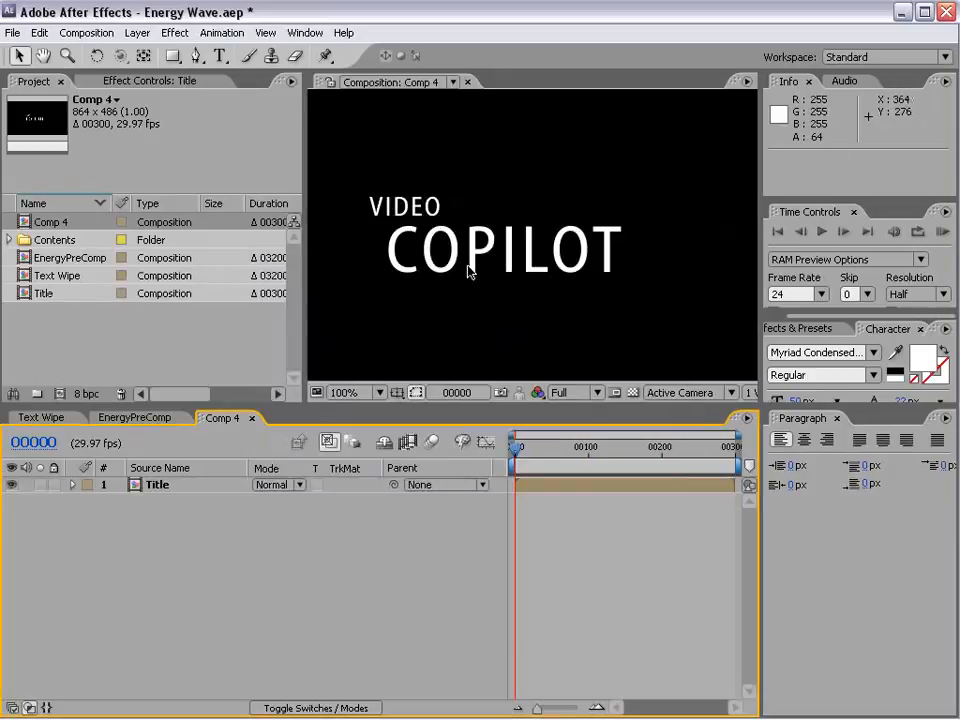
{"action": "scroll", "coordinate": [525, 326], "scroll_direction": "down", "scroll_amount": 1}
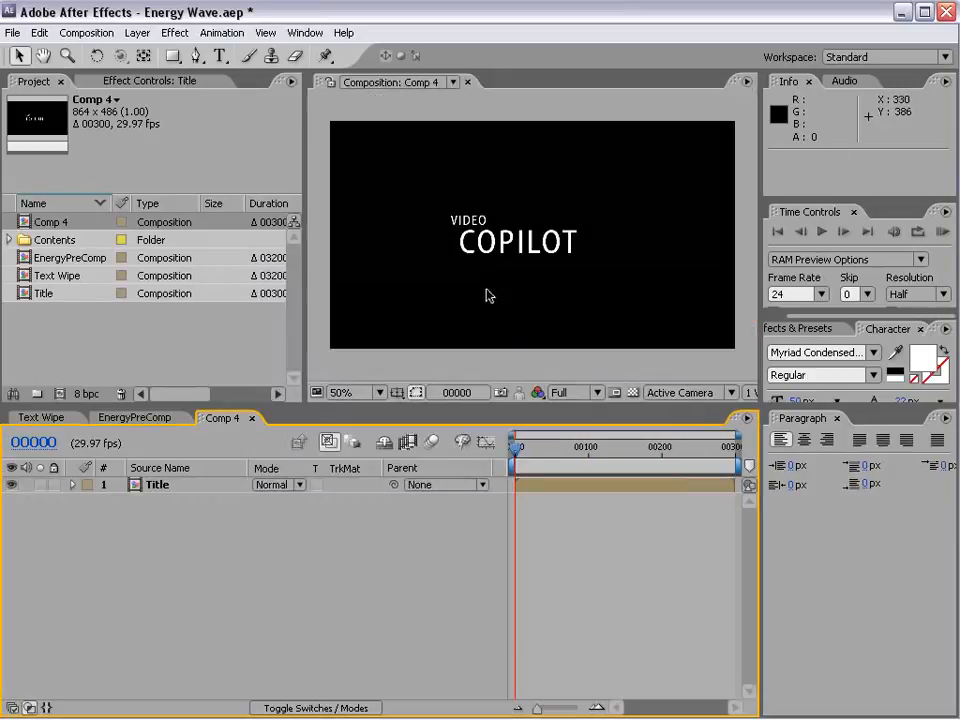
{"action": "left_click", "coordinate": [64, 258]}
{"action": "left_click_drag", "start_coordinate": [47, 262], "coordinate": [535, 245]}
Step: Keyframe EnergyPreComp's position to travel from beyond the frame's right edge at frame 0 to -452, 235 at about frame 110
{"action": "mouse_move", "coordinate": [522, 447]}
{"action": "left_mouse_down"}
{"action": "mouse_move", "coordinate": [574, 451]}
{"action": "mouse_move", "coordinate": [513, 462]}
{"action": "left_mouse_up"}
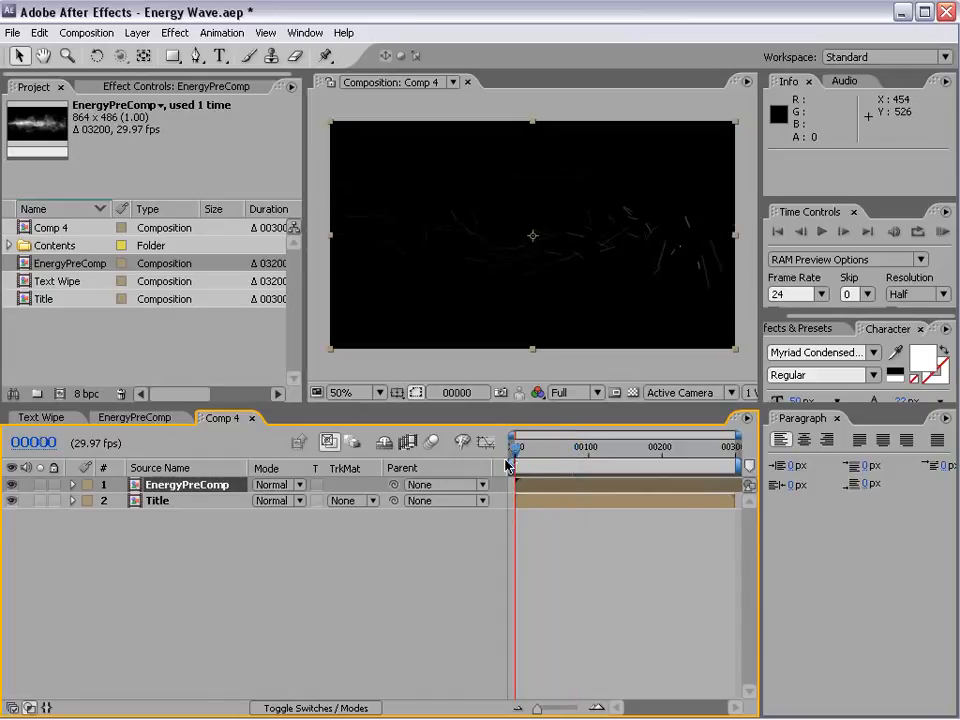
{"action": "key", "text": "p"}
{"action": "left_click", "coordinate": [122, 500]}
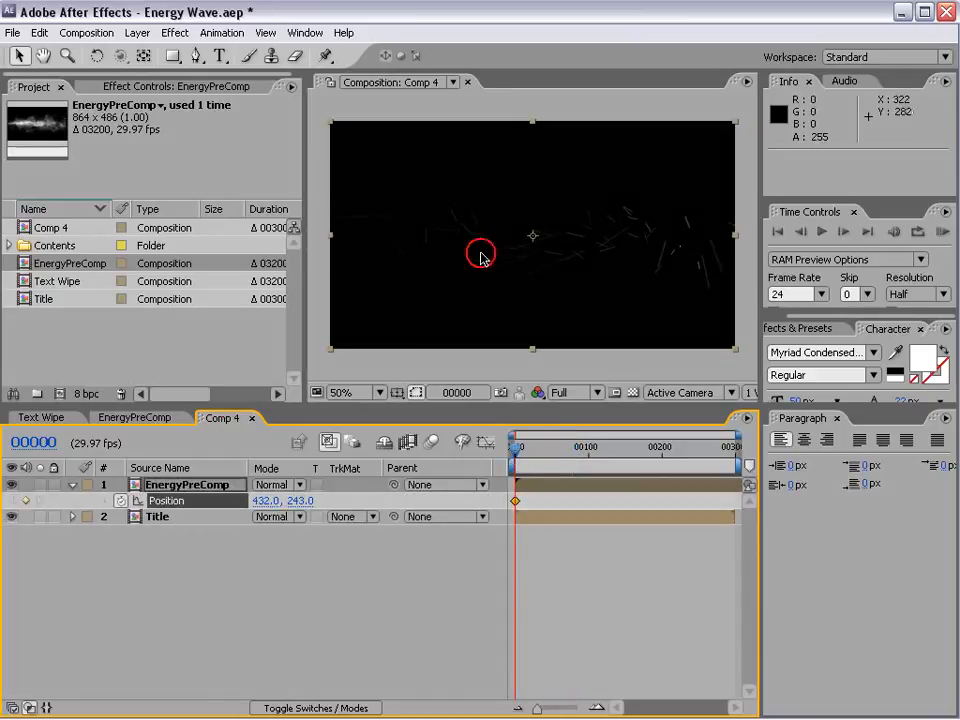
{"action": "left_click_drag", "start_coordinate": [381, 272], "coordinate": [752, 286]}
{"action": "left_click", "coordinate": [597, 449]}
{"action": "left_click_drag", "start_coordinate": [585, 309], "coordinate": [282, 307]}
{"action": "left_click", "coordinate": [479, 311]}
Step: Set EnergyPreComp's blending mode to Screen and scrub to frame 88 to check it over the title
{"action": "left_click", "coordinate": [289, 487]}
{"action": "left_click", "coordinate": [252, 681]}
{"action": "left_click", "coordinate": [570, 447]}
{"action": "mouse_move", "coordinate": [570, 447]}
{"action": "left_mouse_down"}
{"action": "mouse_move", "coordinate": [534, 449]}
{"action": "mouse_move", "coordinate": [580, 449]}
{"action": "left_mouse_up"}
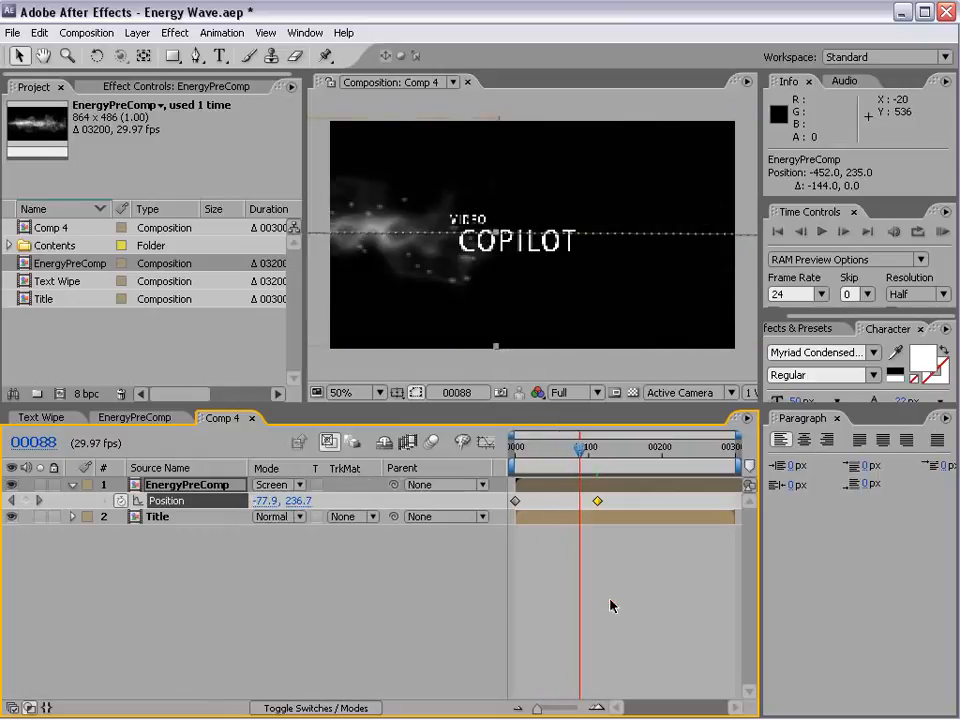
{"action": "left_click", "coordinate": [614, 598]}
Step: Create a black 864 x 486 solid layer named Colorize
{"action": "left_click", "coordinate": [137, 33]}
{"action": "mouse_move", "coordinate": [150, 52]}
{"action": "left_click", "coordinate": [386, 68]}
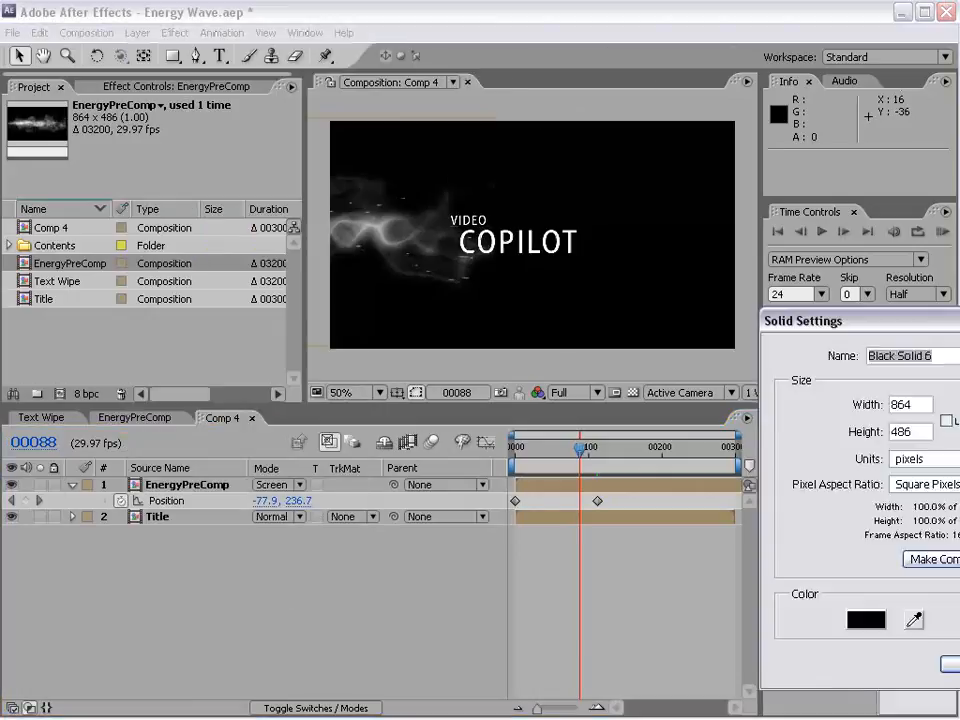
{"action": "type", "text": "Colorize"}
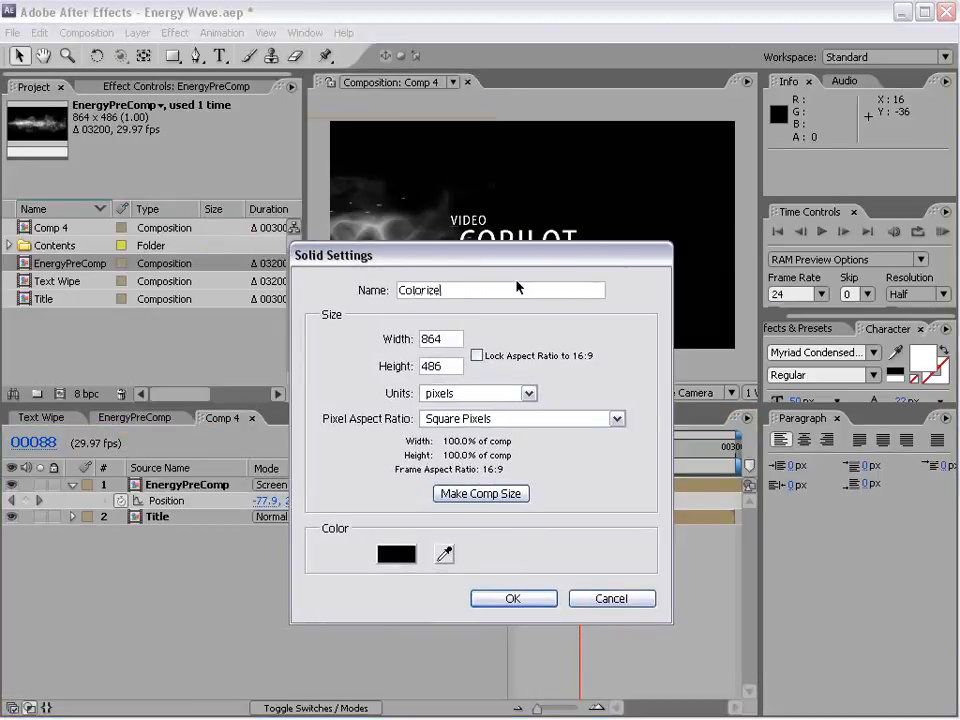
{"action": "left_click", "coordinate": [508, 598]}
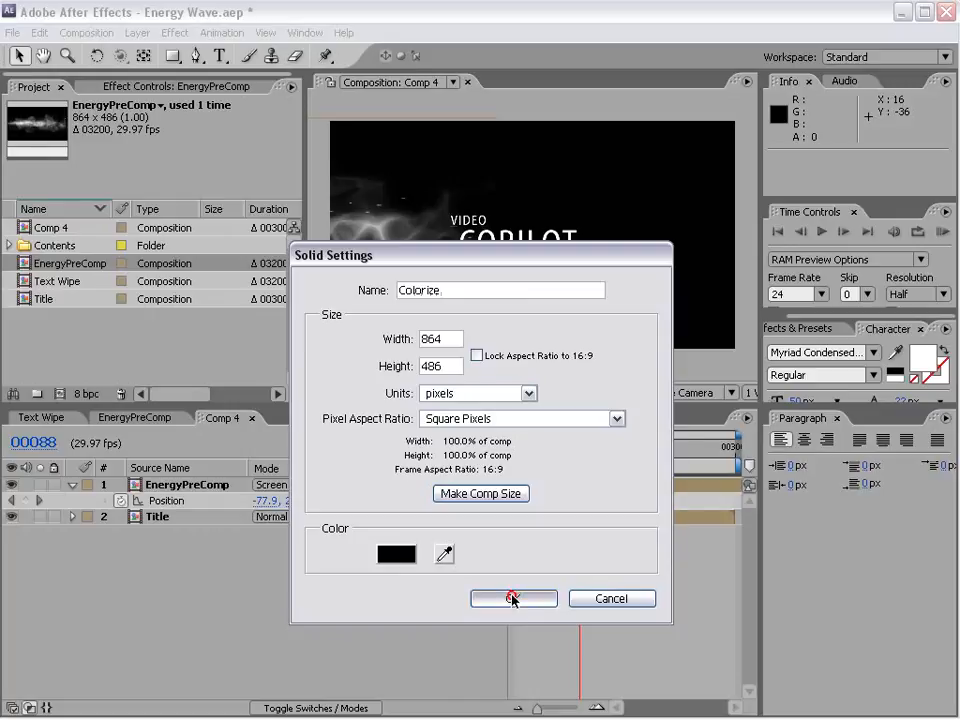
Step: Apply the Ramp effect to the Colorize solid and set its shape to Radial Ramp
{"action": "left_click", "coordinate": [172, 32]}
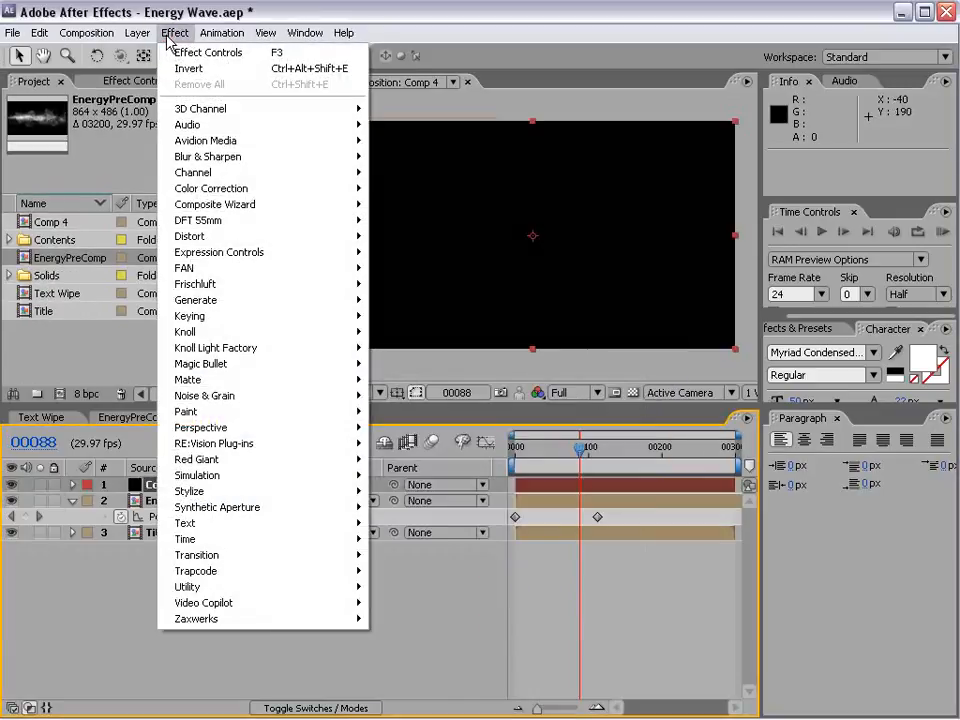
{"action": "left_click", "coordinate": [232, 300]}
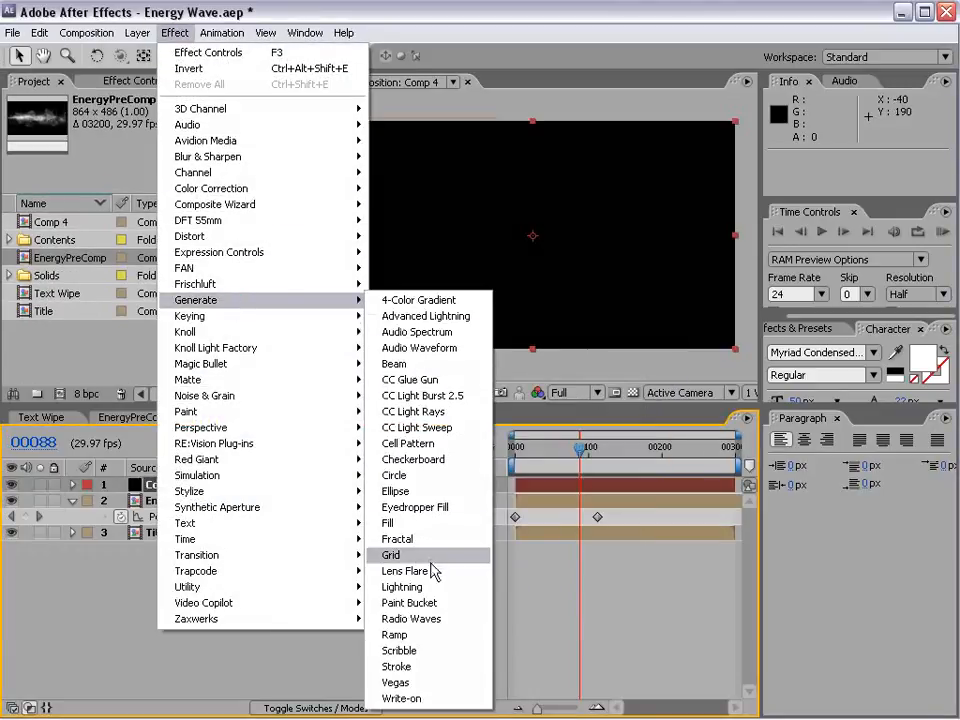
{"action": "left_click", "coordinate": [409, 636]}
{"action": "left_click", "coordinate": [167, 211]}
{"action": "left_click", "coordinate": [176, 230]}
Step: Set the ramp's start color to bright red and its end color to bright cyan
{"action": "left_click", "coordinate": [149, 163]}
{"action": "left_click", "coordinate": [479, 446]}
{"action": "left_click", "coordinate": [549, 404]}
{"action": "left_click", "coordinate": [714, 409]}
{"action": "left_click", "coordinate": [149, 195]}
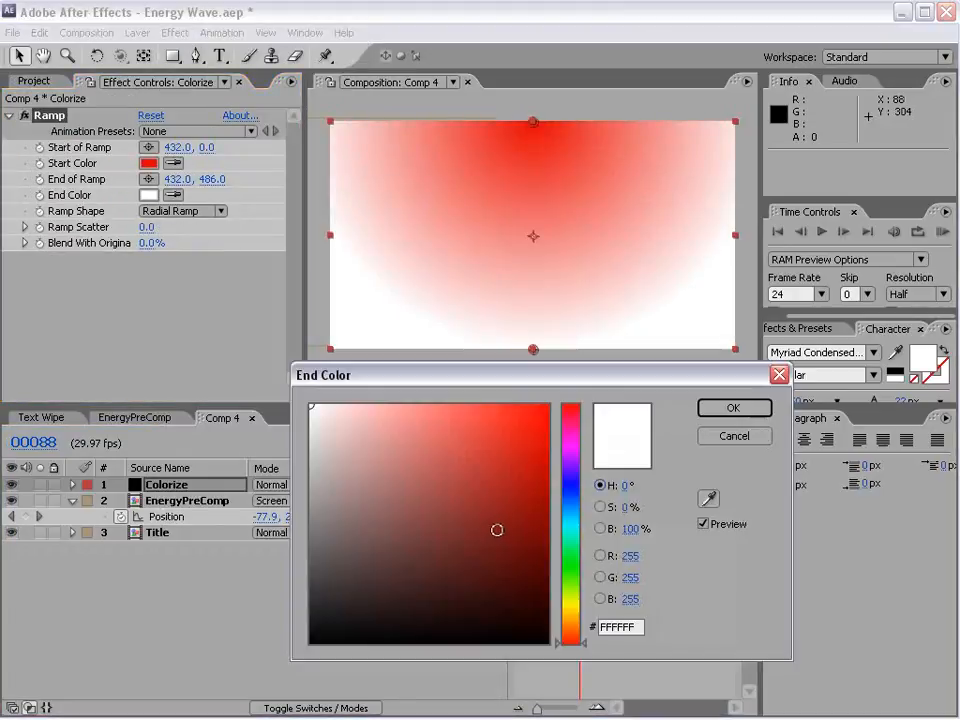
{"action": "left_click", "coordinate": [572, 518]}
{"action": "left_click", "coordinate": [575, 521]}
{"action": "left_click", "coordinate": [733, 408]}
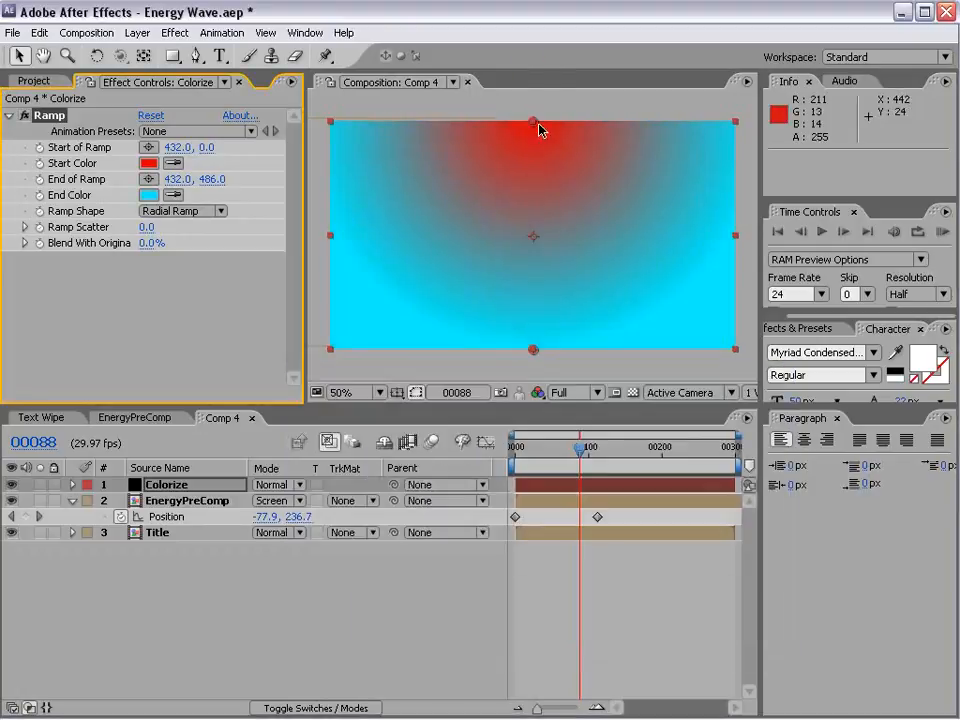
Step: Move the ramp's start point to about 432, 208 and its end point to about 432, 602
{"action": "left_click_drag", "start_coordinate": [534, 124], "coordinate": [536, 222]}
{"action": "left_click_drag", "start_coordinate": [527, 357], "coordinate": [531, 400]}
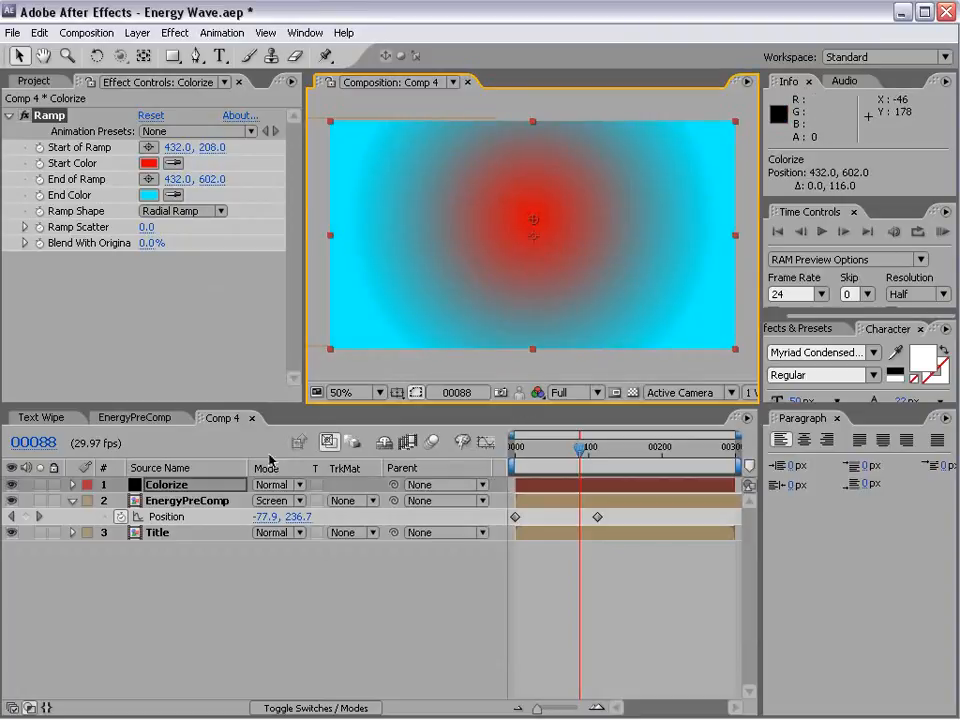
Step: Set the Colorize layer's blending mode to Color so the ramp tints the layers beneath
{"action": "left_click", "coordinate": [262, 484]}
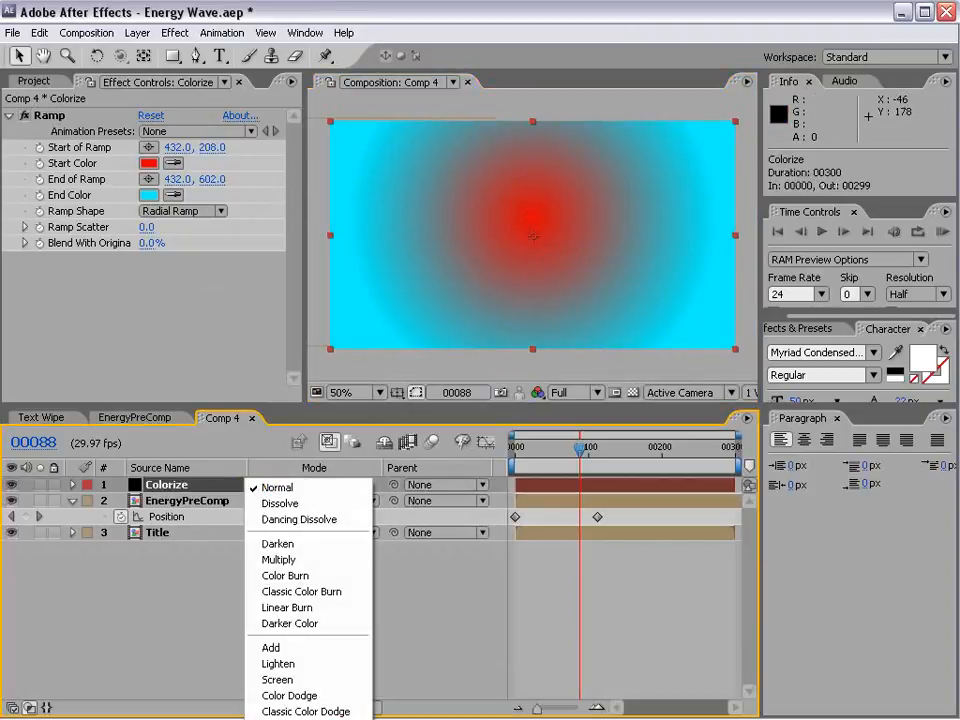
{"action": "left_click", "coordinate": [275, 718]}
{"action": "left_click", "coordinate": [284, 486]}
{"action": "left_click", "coordinate": [268, 508]}
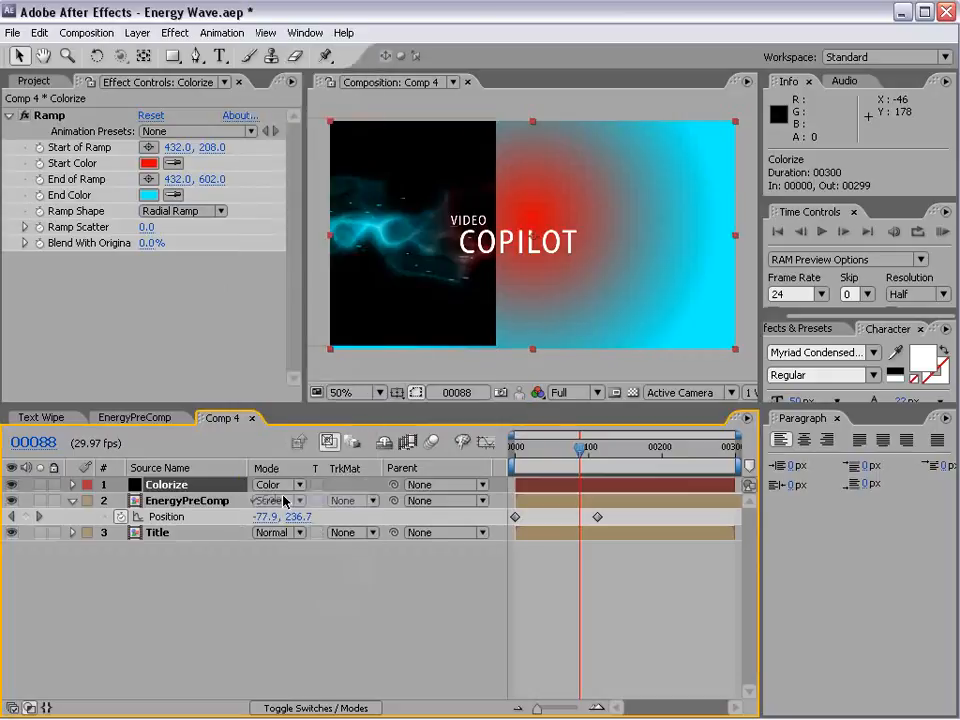
Step: Create a new black solid at the composition size of 864 by 486 pixels
{"action": "left_click", "coordinate": [137, 32]}
{"action": "mouse_move", "coordinate": [300, 52]}
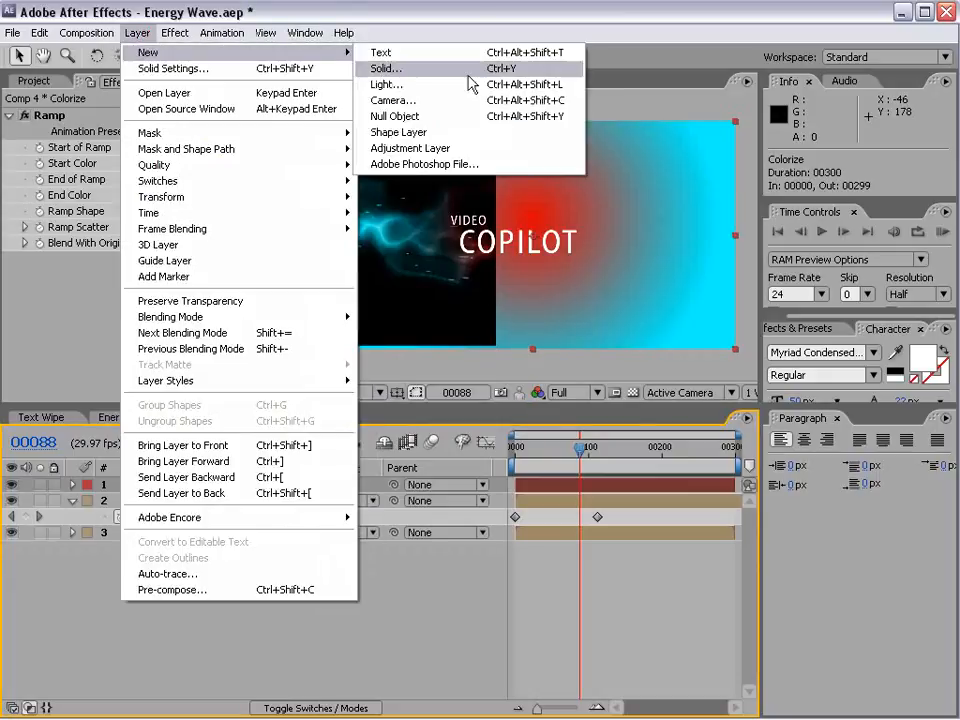
{"action": "left_click", "coordinate": [467, 76]}
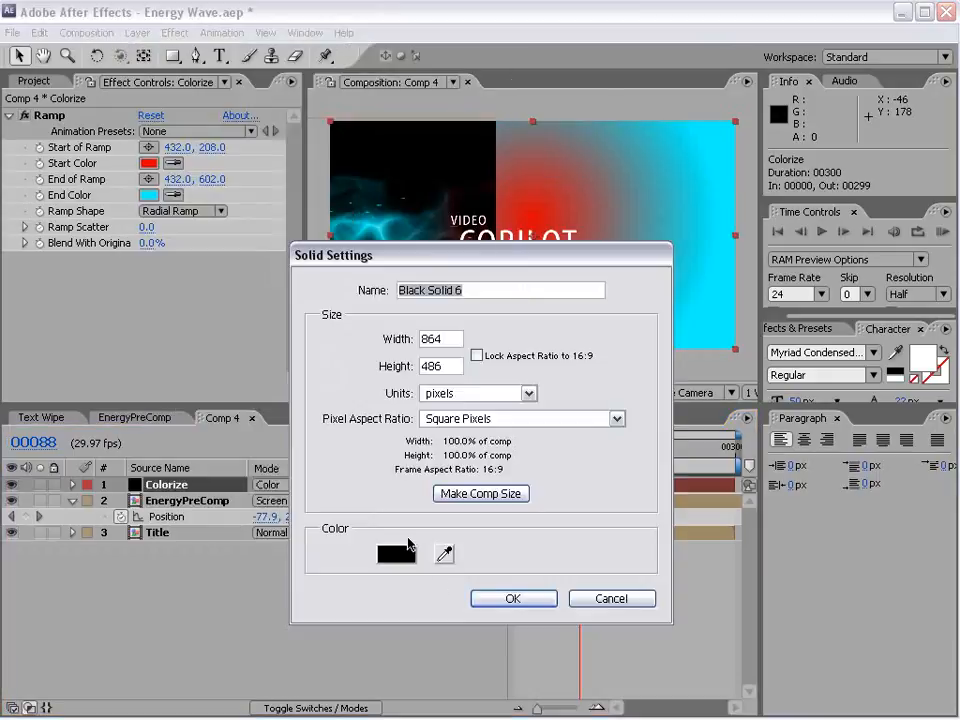
{"action": "left_click", "coordinate": [495, 598]}
Step: Place the new black solid beneath the Title layer and rename it BG
{"action": "left_click_drag", "start_coordinate": [167, 484], "coordinate": [168, 550]}
{"action": "left_click", "coordinate": [161, 551]}
{"action": "key", "text": "Return"}
{"action": "type", "text": "B"}
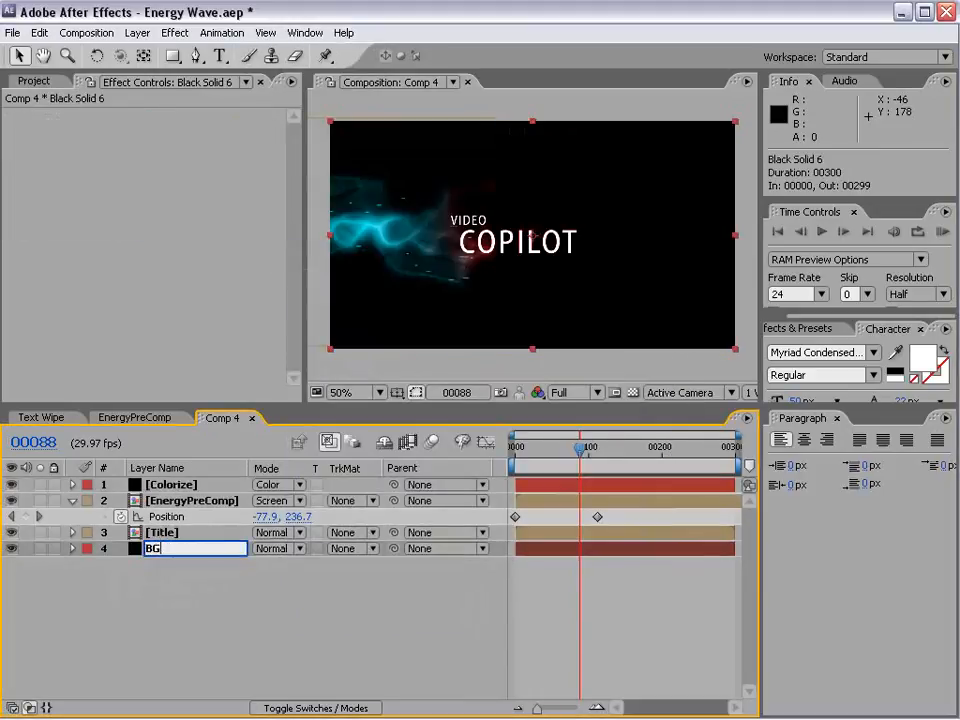
{"action": "type", "text": "G"}
{"action": "key", "text": "Return"}
Step: At frame 49, lower the end point of the Colorize layer's ramp to 432, 726
{"action": "left_click_drag", "start_coordinate": [581, 458], "coordinate": [557, 465]}
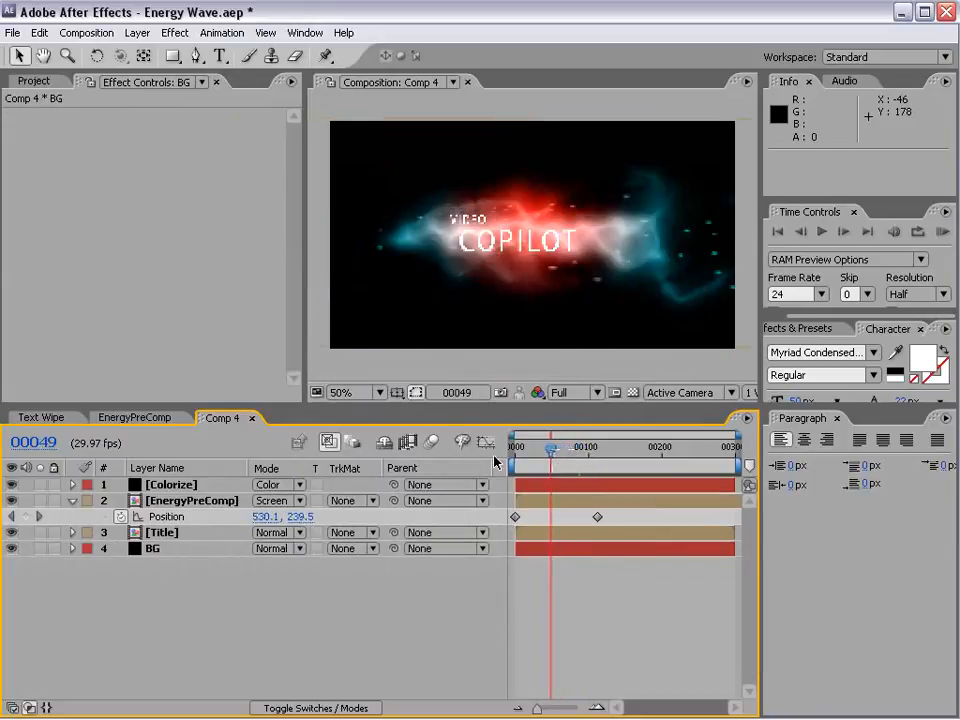
{"action": "left_click", "coordinate": [170, 484]}
{"action": "left_click", "coordinate": [50, 115]}
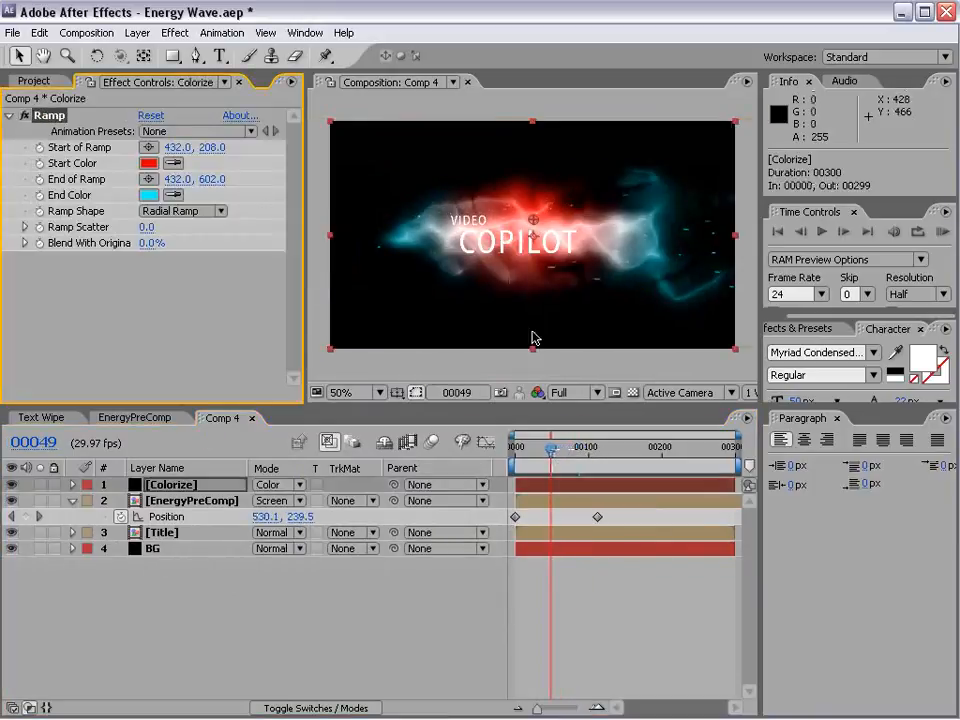
{"action": "scroll", "coordinate": [558, 332], "scroll_direction": "down", "scroll_amount": 1}
{"action": "left_click_drag", "start_coordinate": [533, 320], "coordinate": [535, 353]}
Step: Apply the Tint effect to the Colorize layer and reduce Amount to Tint to about 45%
{"action": "left_click", "coordinate": [175, 33]}
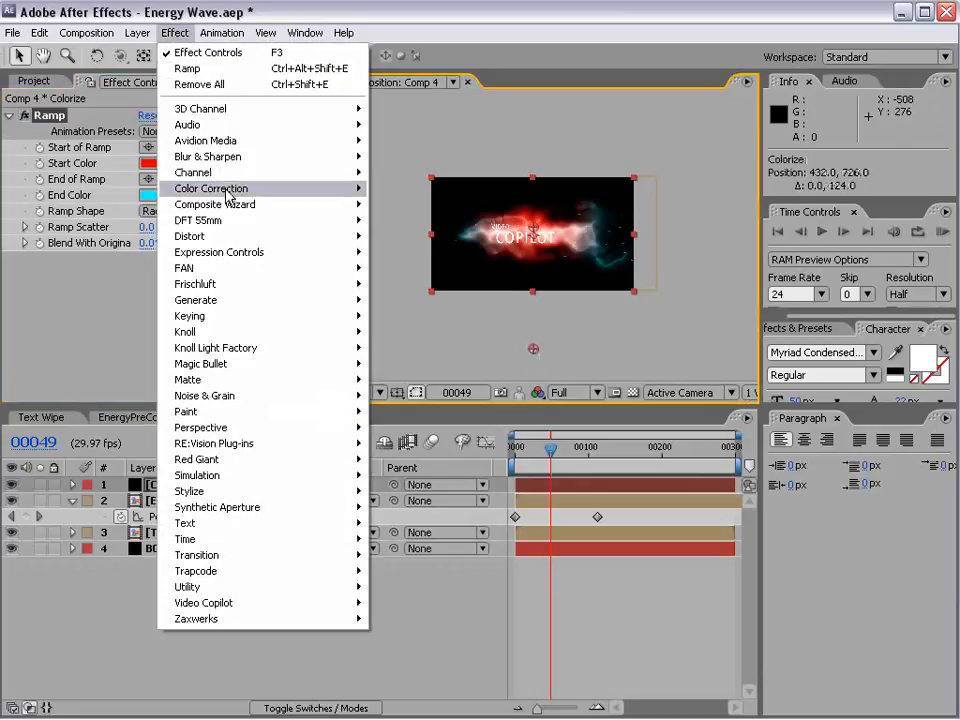
{"action": "mouse_move", "coordinate": [228, 192]}
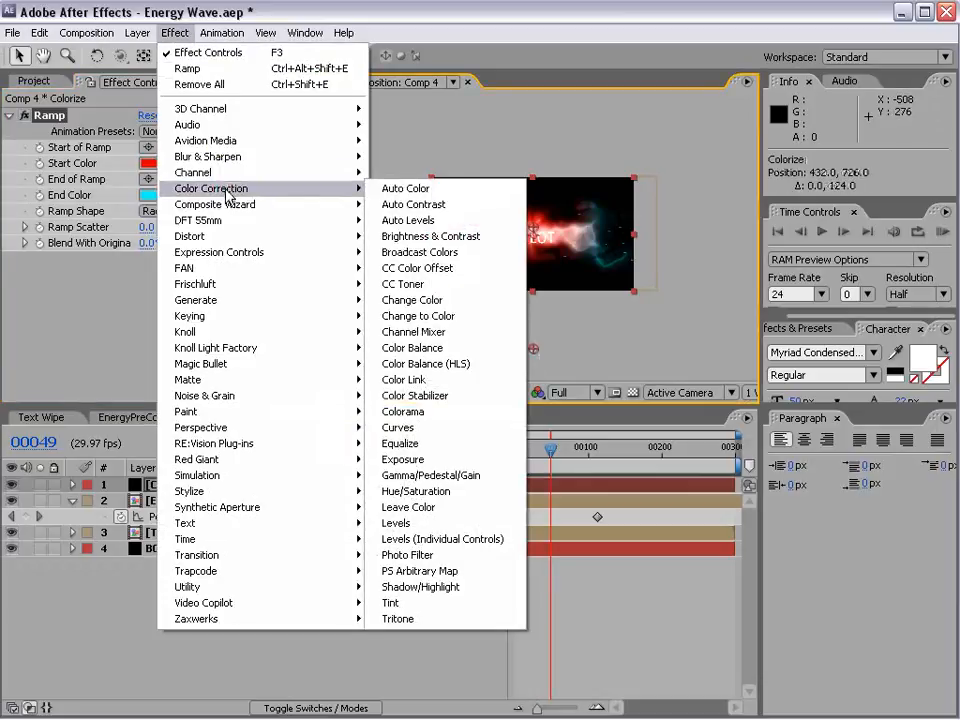
{"action": "left_click", "coordinate": [420, 603]}
{"action": "scroll", "coordinate": [389, 275], "scroll_direction": "up", "scroll_amount": 1}
{"action": "left_click_drag", "start_coordinate": [148, 322], "coordinate": [11, 326]}
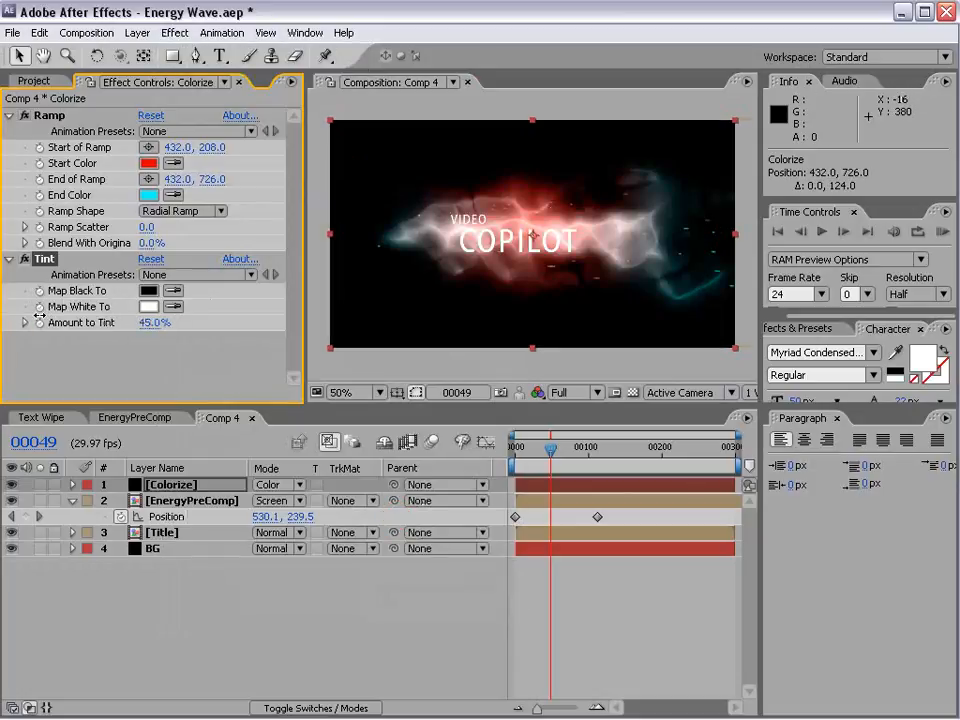
Step: Move EnergyPreComp's ending Position keyframe to frame 69 so the energy sweeps across faster
{"action": "left_click_drag", "start_coordinate": [558, 470], "coordinate": [500, 457]}
{"action": "left_click_drag", "start_coordinate": [541, 455], "coordinate": [529, 457]}
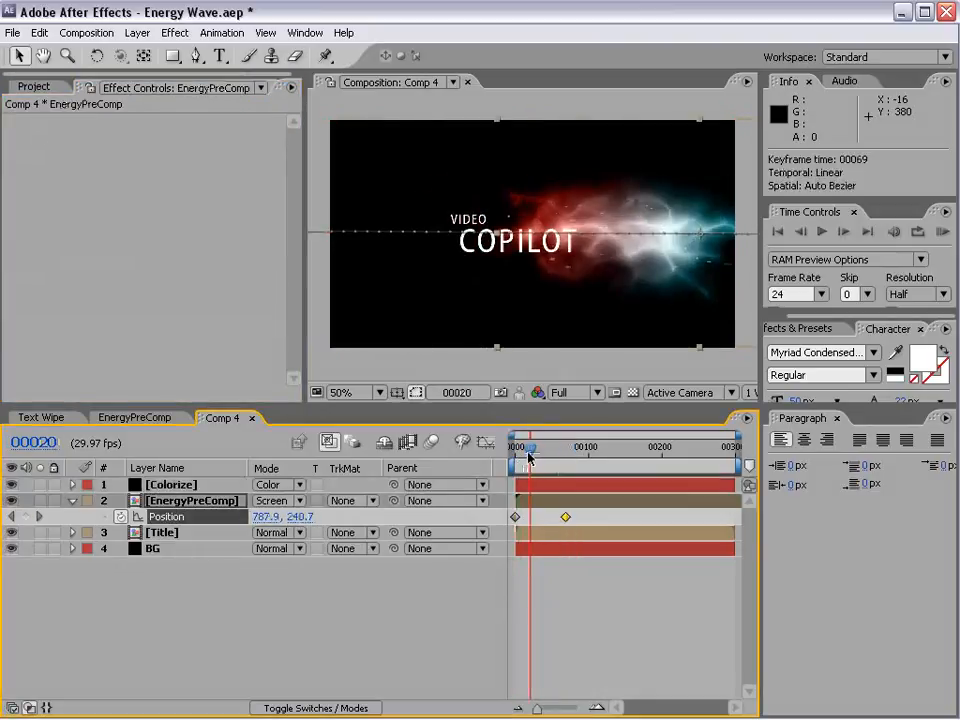
Step: Keyframe the Title layer's Opacity from 0% at frame 20 to 100% at frame 39
{"action": "left_click", "coordinate": [160, 548]}
{"action": "key", "text": "t"}
{"action": "left_click", "coordinate": [162, 533]}
{"action": "key", "text": "t"}
{"action": "left_click", "coordinate": [120, 550]}
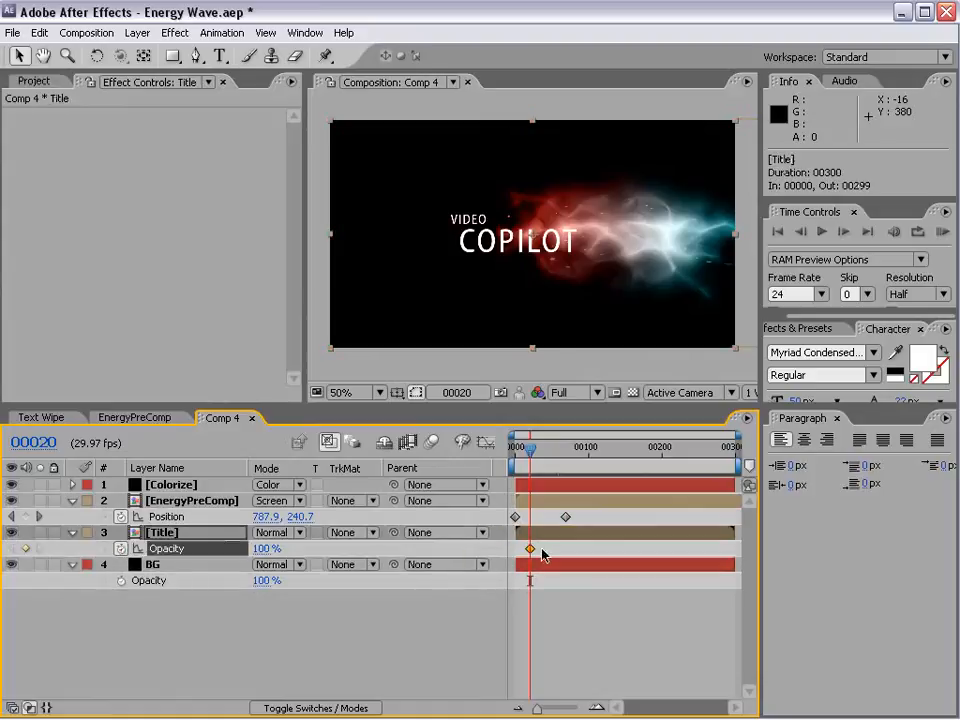
{"action": "left_click_drag", "start_coordinate": [530, 548], "coordinate": [544, 548]}
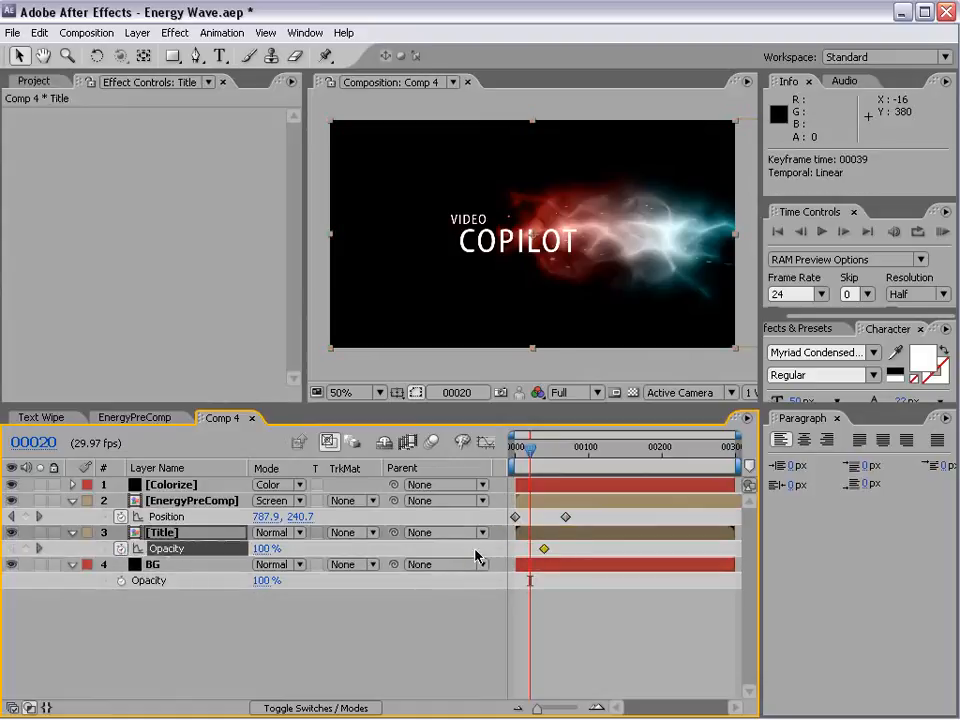
{"action": "left_click", "coordinate": [265, 548]}
{"action": "type", "text": "0"}
{"action": "key", "text": "Return"}
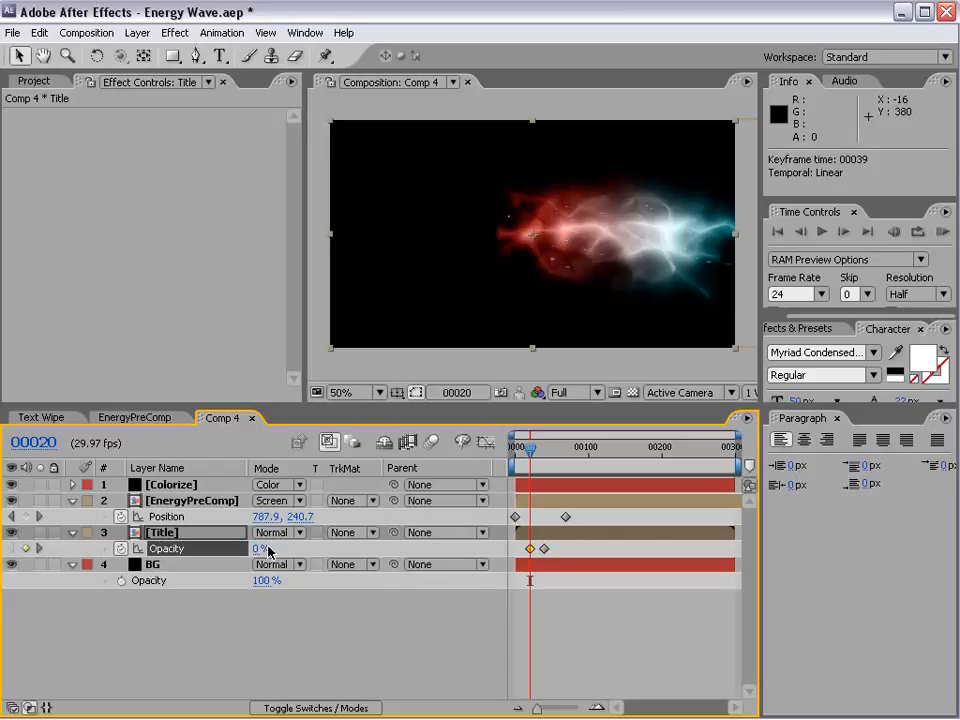
Step: Examine the Title's Opacity curve and its fade-in around frame 23
{"action": "left_click", "coordinate": [485, 441]}
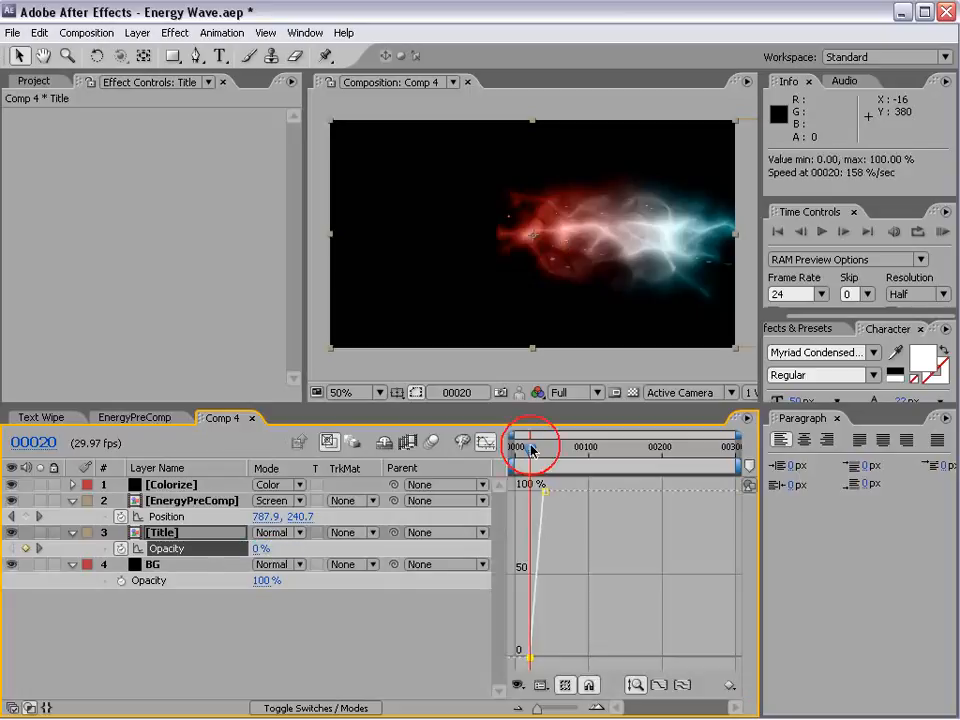
{"action": "mouse_move", "coordinate": [529, 446]}
{"action": "left_mouse_down"}
{"action": "mouse_move", "coordinate": [543, 452]}
{"action": "mouse_move", "coordinate": [530, 455]}
{"action": "left_mouse_up"}
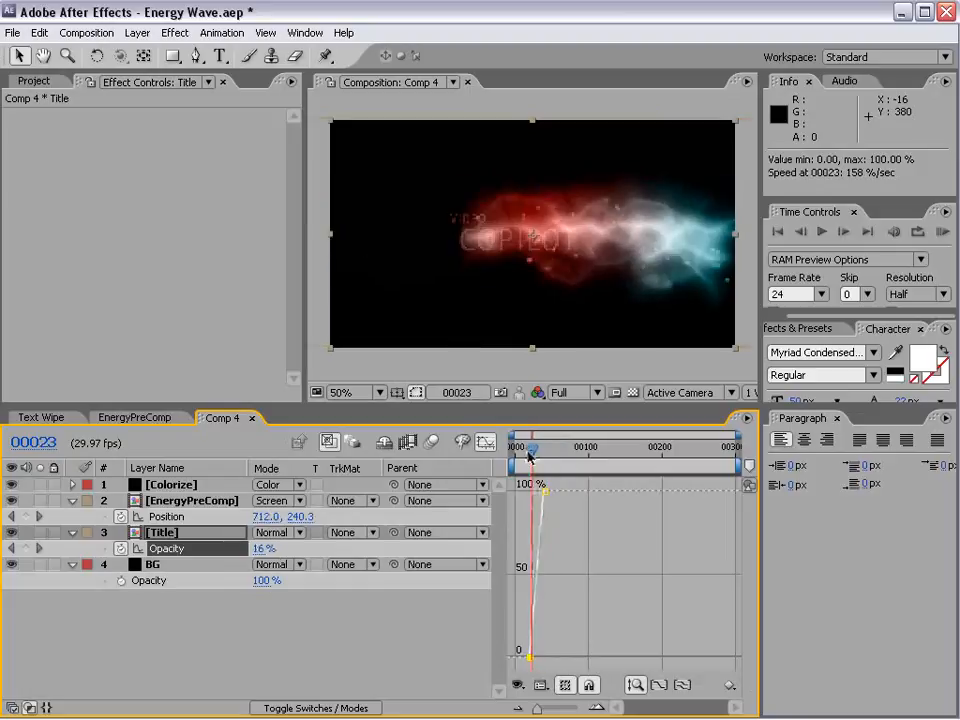
{"action": "left_click", "coordinate": [481, 441]}
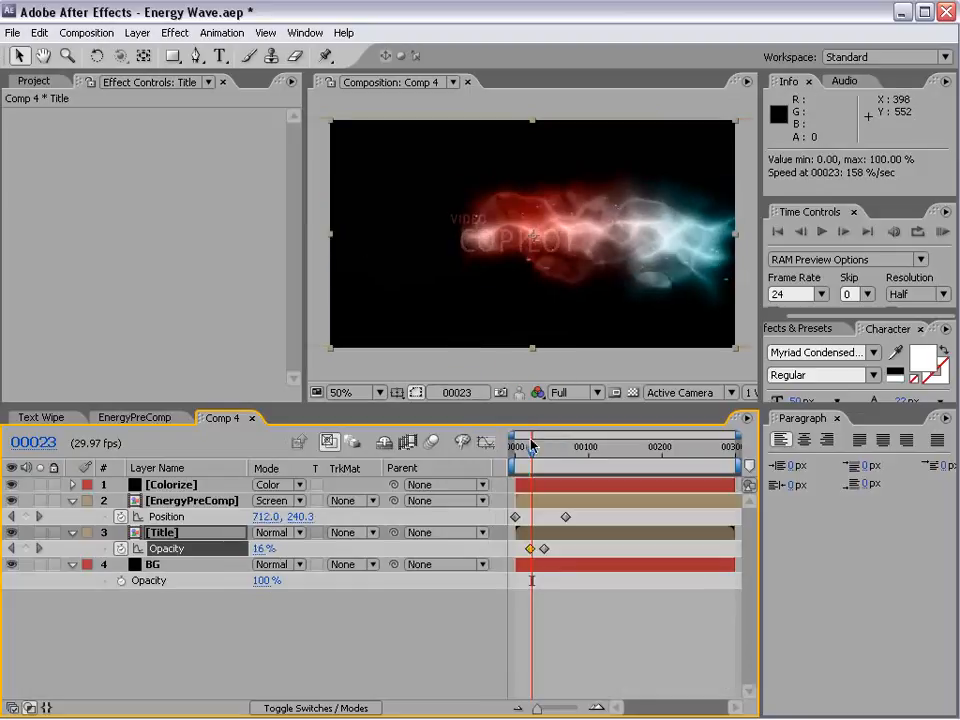
{"action": "key", "text": "="}
{"action": "left_click_drag", "start_coordinate": [566, 624], "coordinate": [656, 600]}
{"action": "mouse_move", "coordinate": [547, 453]}
{"action": "left_mouse_down"}
{"action": "mouse_move", "coordinate": [558, 450]}
{"action": "mouse_move", "coordinate": [548, 450]}
{"action": "left_mouse_up"}
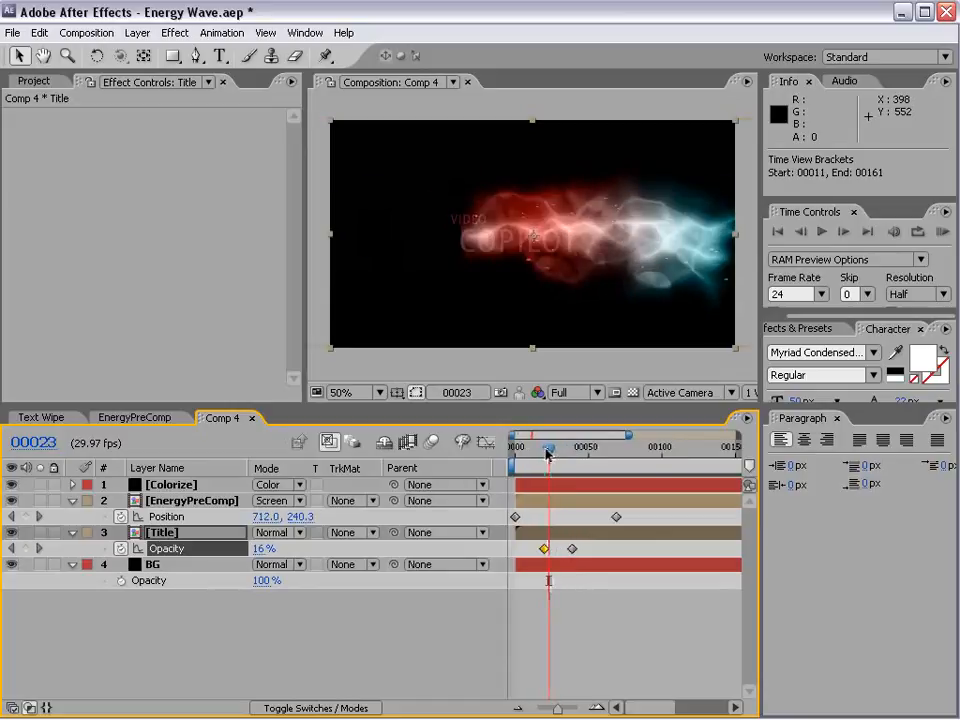
Step: Apply the Turbulent Displace effect to the Title layer and solo that layer
{"action": "left_click", "coordinate": [175, 33]}
{"action": "mouse_move", "coordinate": [232, 238]}
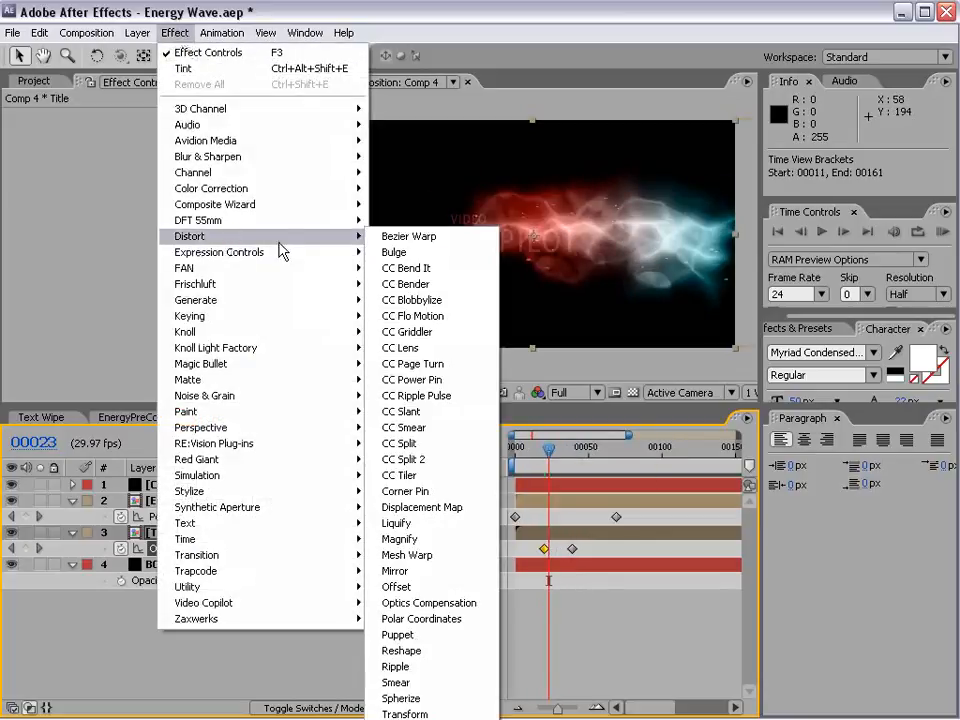
{"action": "left_click", "coordinate": [436, 719]}
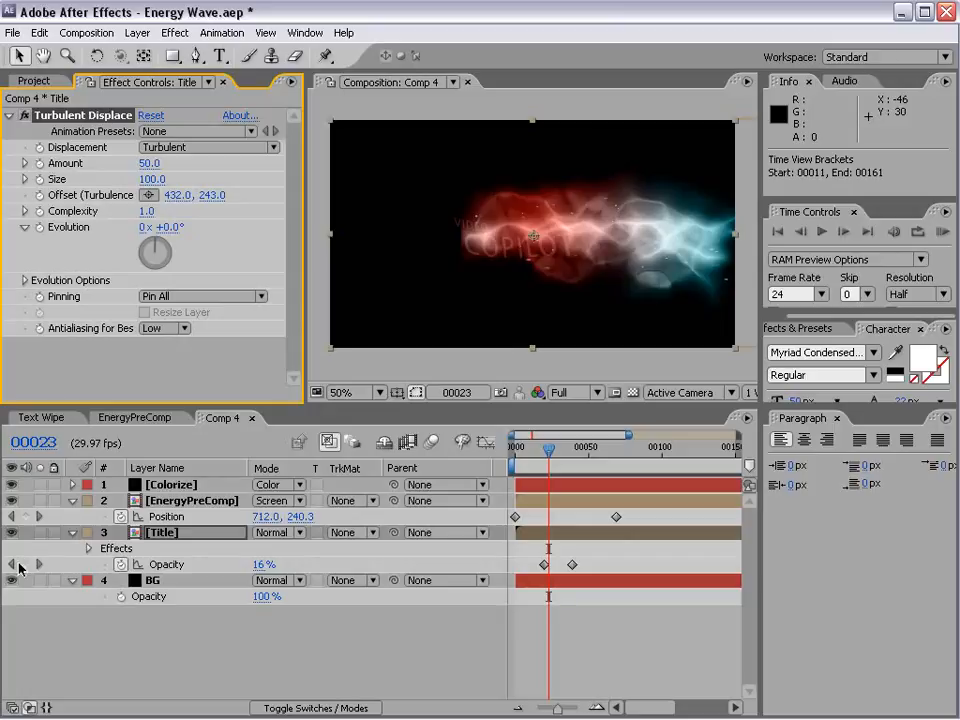
{"action": "left_click", "coordinate": [40, 533]}
Step: Set the Turbulent Displace size to 23 and displacement type to Twist, trying out different Evolution values
{"action": "left_click_drag", "start_coordinate": [158, 181], "coordinate": [81, 181]}
{"action": "left_click_drag", "start_coordinate": [176, 228], "coordinate": [409, 210]}
{"action": "left_click_drag", "start_coordinate": [660, 203], "coordinate": [537, 233]}
{"action": "left_click", "coordinate": [200, 147]}
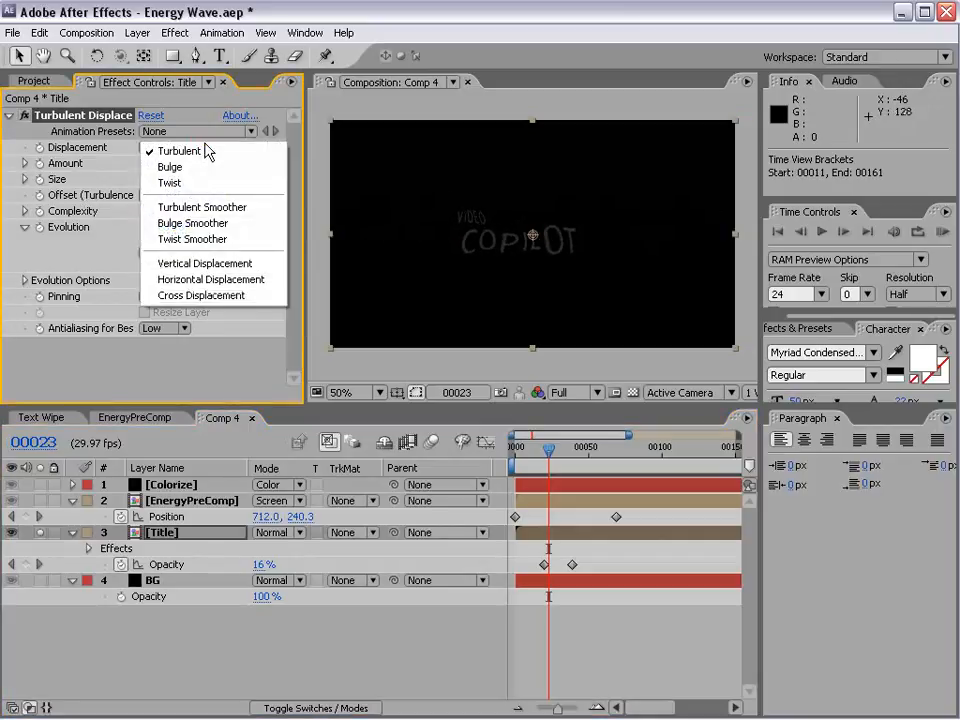
{"action": "left_click", "coordinate": [203, 184]}
{"action": "left_click_drag", "start_coordinate": [165, 235], "coordinate": [423, 270]}
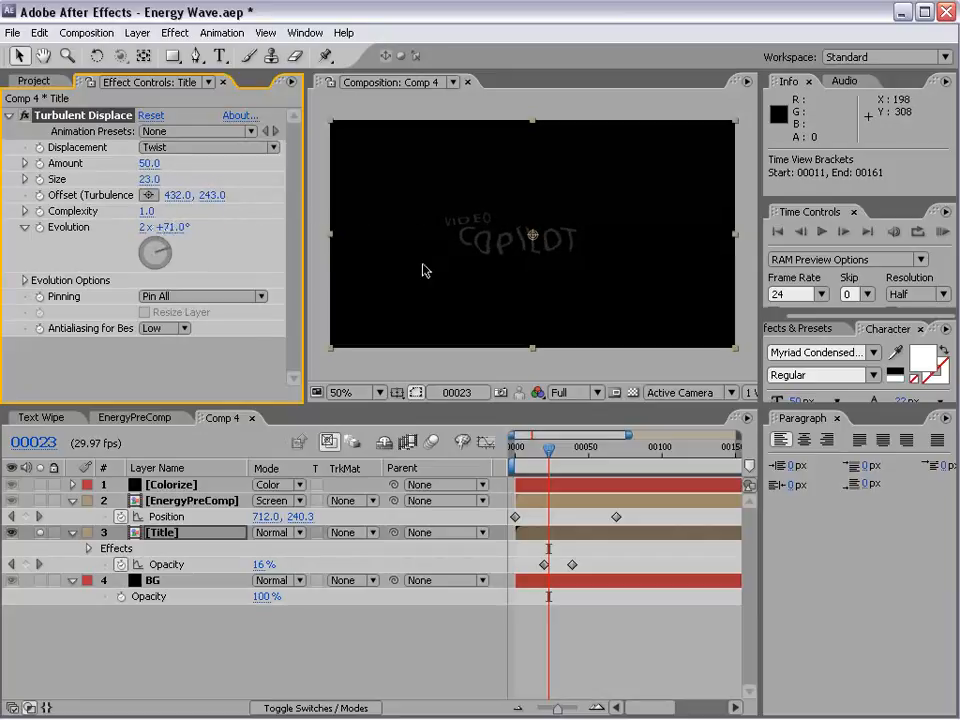
Step: Add the expression time*500 to the Turbulent Displace Evolution property
{"action": "left_click", "coordinate": [40, 228], "text": "alt"}
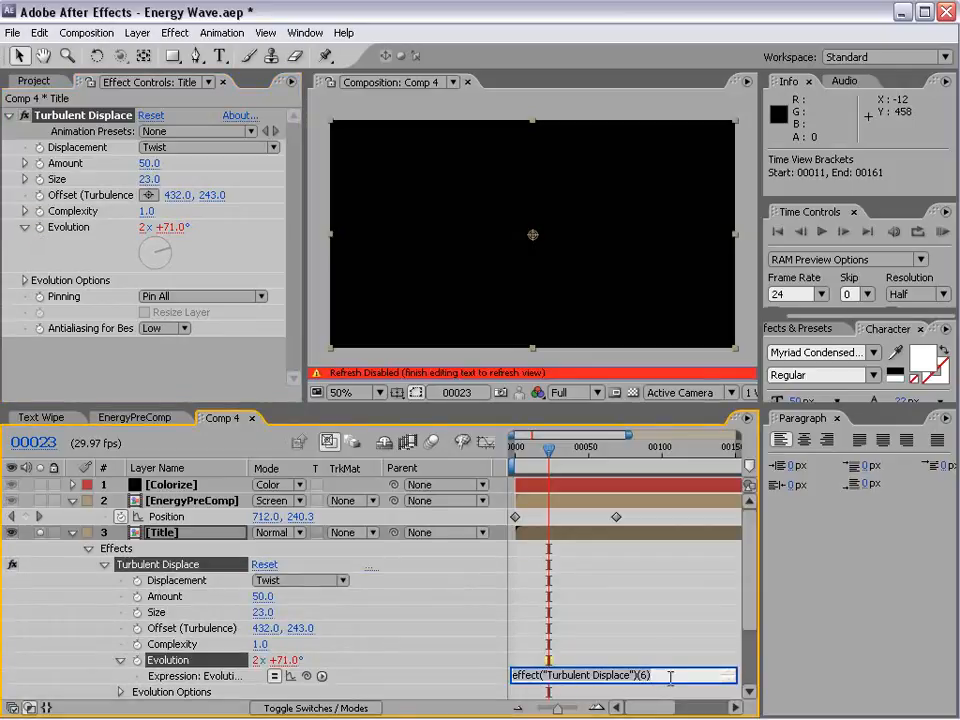
{"action": "type", "text": "time*500"}
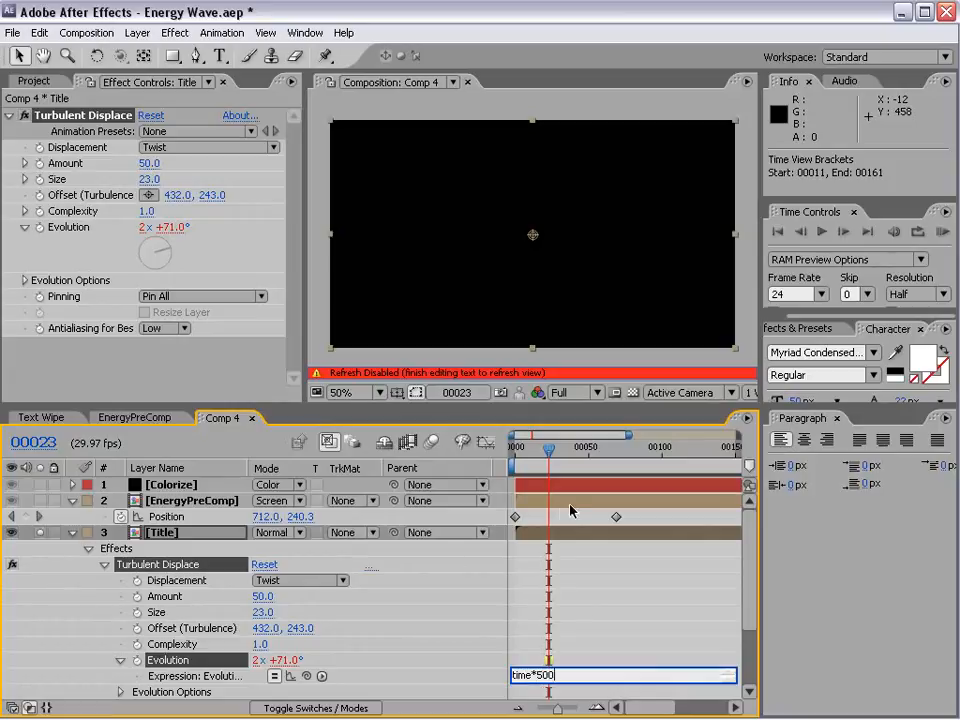
{"action": "left_click", "coordinate": [561, 695]}
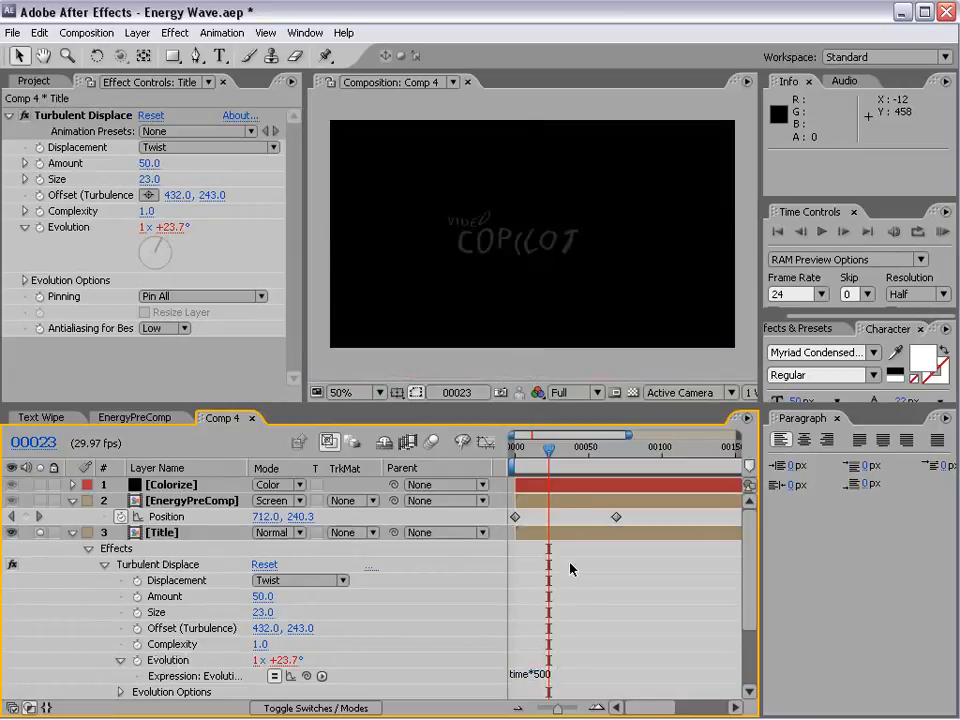
Step: Keyframe the Turbulent Displace Amount of 50 at frame 71 and turn off the Title layer's solo
{"action": "left_click_drag", "start_coordinate": [576, 456], "coordinate": [618, 455]}
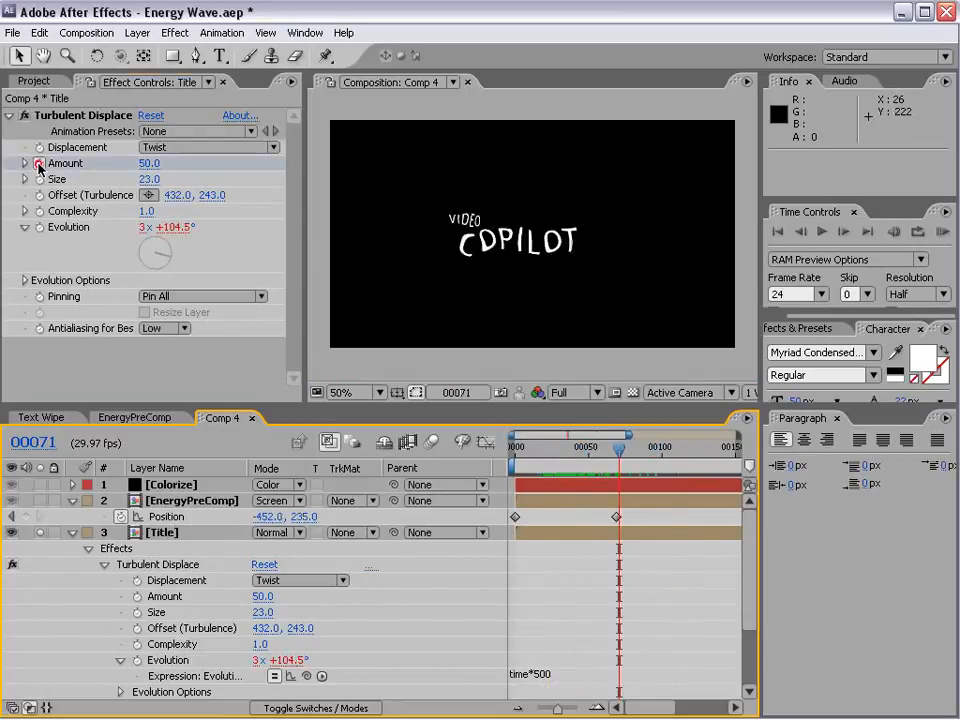
{"action": "left_click", "coordinate": [39, 163]}
{"action": "left_click", "coordinate": [40, 538]}
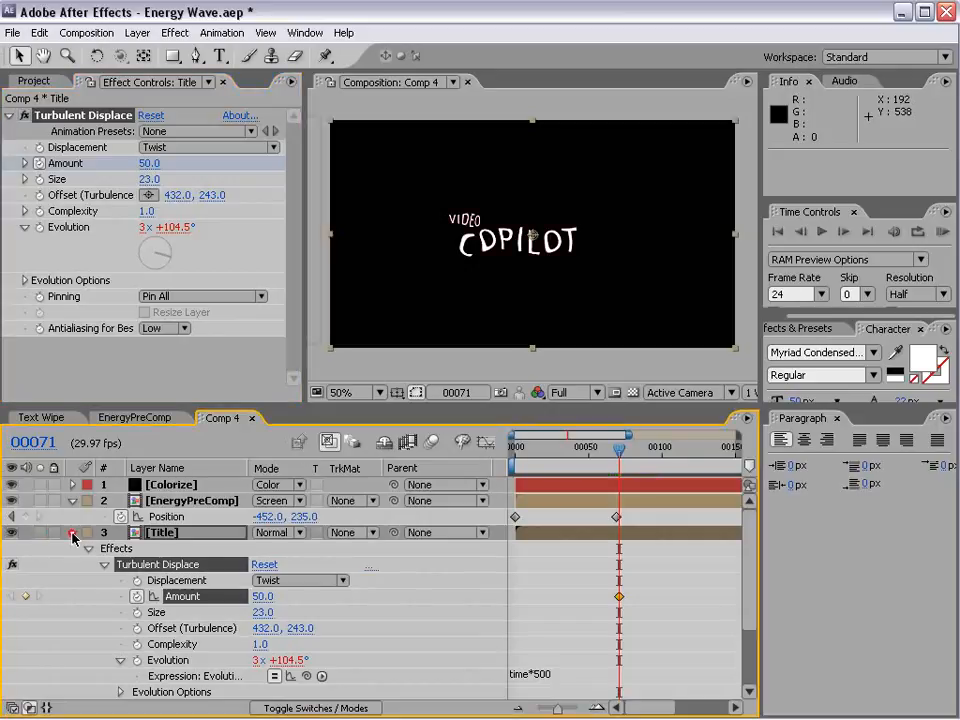
Step: Move the displacement Amount keyframe to frame 40 and set the Amount to 0 at frame 50
{"action": "left_click", "coordinate": [72, 534]}
{"action": "key", "text": "u"}
{"action": "left_click_drag", "start_coordinate": [617, 470], "coordinate": [588, 463]}
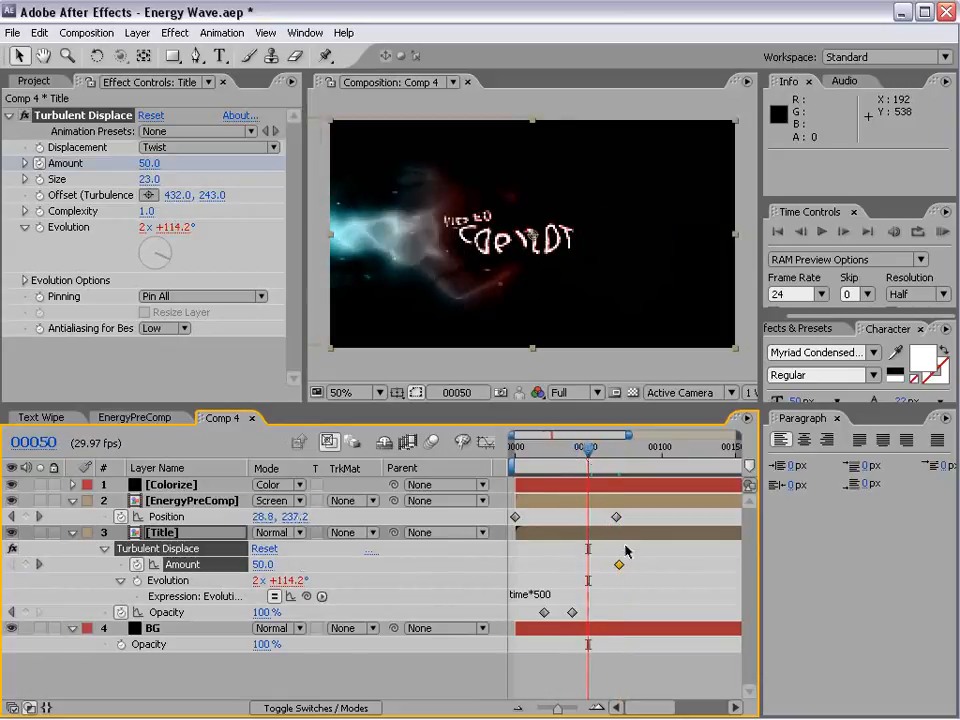
{"action": "left_click_drag", "start_coordinate": [619, 564], "coordinate": [574, 564]}
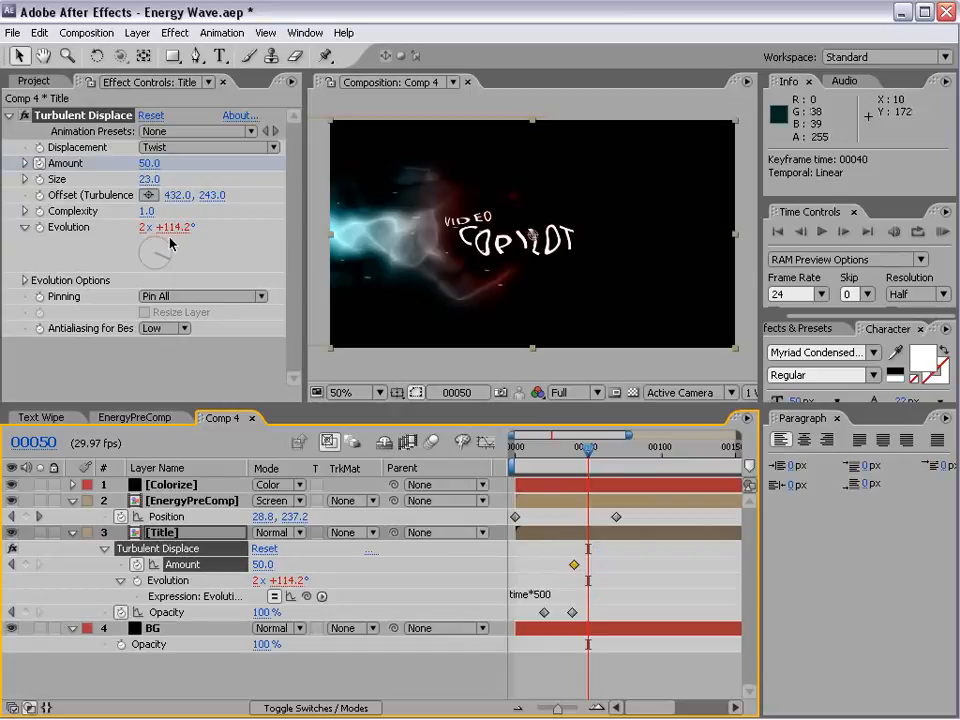
{"action": "left_click", "coordinate": [149, 166]}
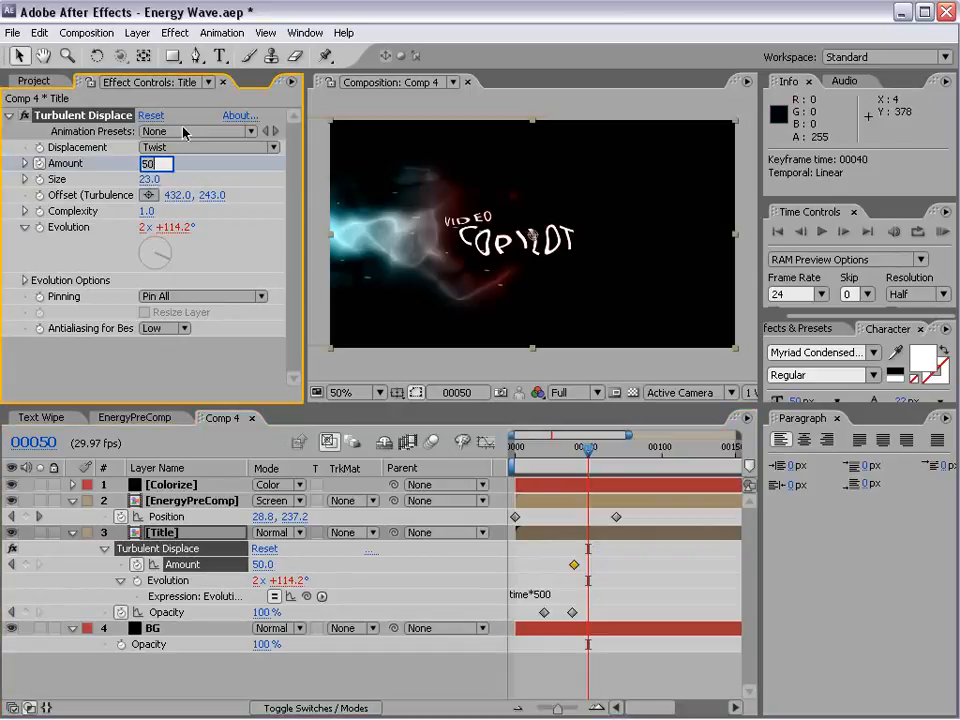
{"action": "key", "text": "Return"}
Step: Move the ending displacement Amount keyframe to frame 52 and ease it
{"action": "mouse_move", "coordinate": [588, 448]}
{"action": "left_mouse_down"}
{"action": "mouse_move", "coordinate": [551, 455]}
{"action": "mouse_move", "coordinate": [585, 452]}
{"action": "mouse_move", "coordinate": [594, 463]}
{"action": "left_mouse_up"}
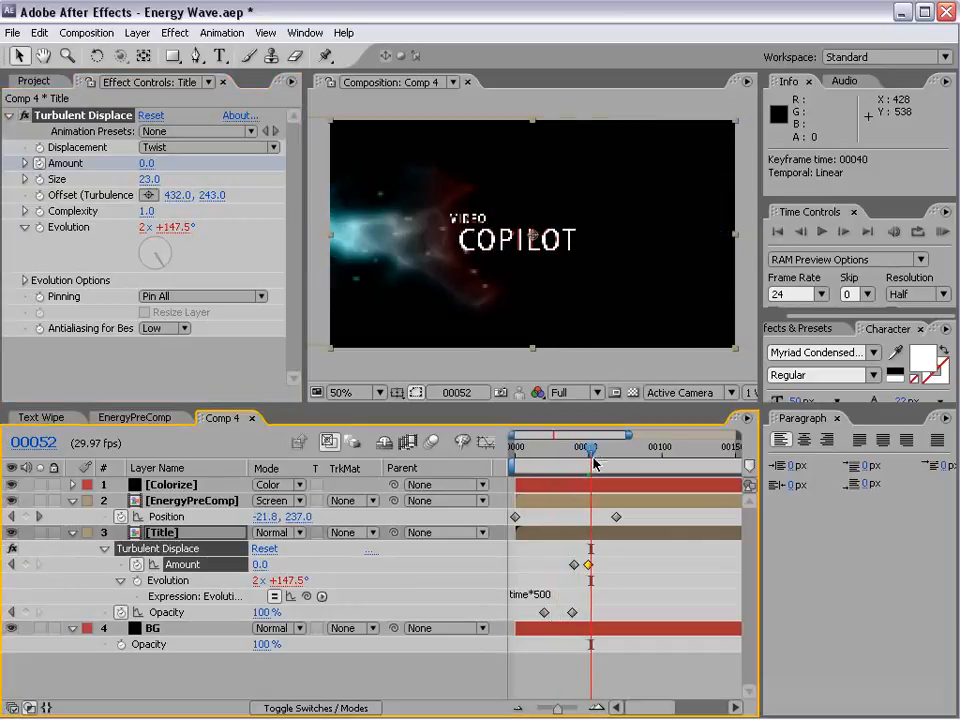
{"action": "left_click", "coordinate": [589, 566]}
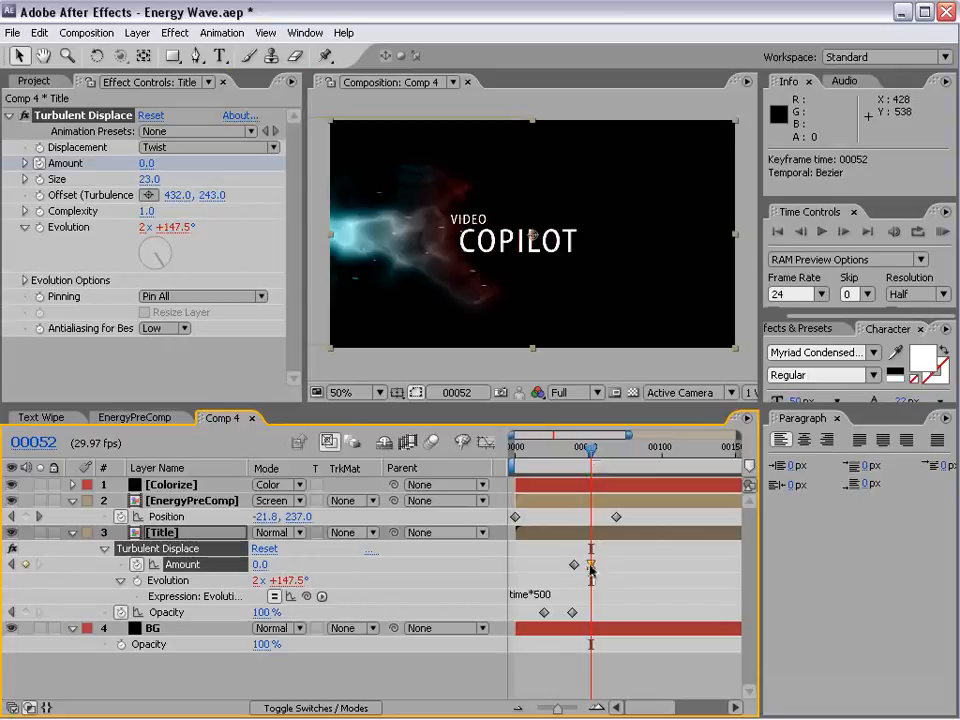
Step: Lengthen the ease into the ending Amount keyframe on its value graph and check the title distortion at frame 45
{"action": "left_click", "coordinate": [486, 441]}
{"action": "left_click_drag", "start_coordinate": [585, 657], "coordinate": [655, 612]}
{"action": "key", "text": "equal"}
{"action": "key", "text": "equal"}
{"action": "key", "text": "equal"}
{"action": "key", "text": "space"}
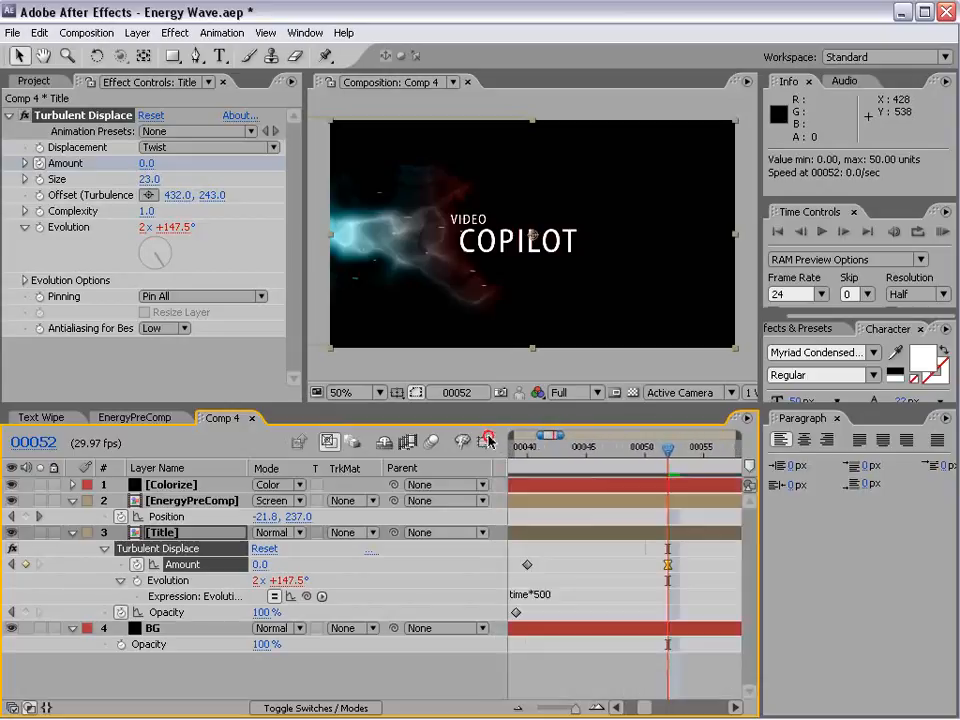
{"action": "left_click", "coordinate": [186, 569]}
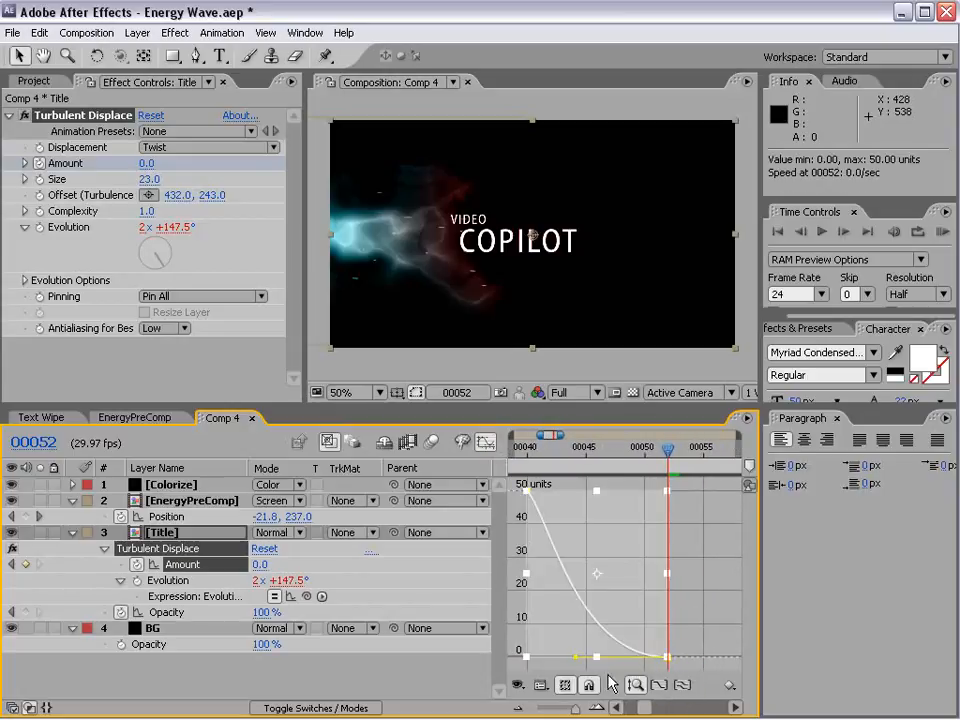
{"action": "left_click_drag", "start_coordinate": [574, 660], "coordinate": [565, 662]}
{"action": "left_click_drag", "start_coordinate": [668, 449], "coordinate": [584, 487]}
{"action": "left_click", "coordinate": [485, 441]}
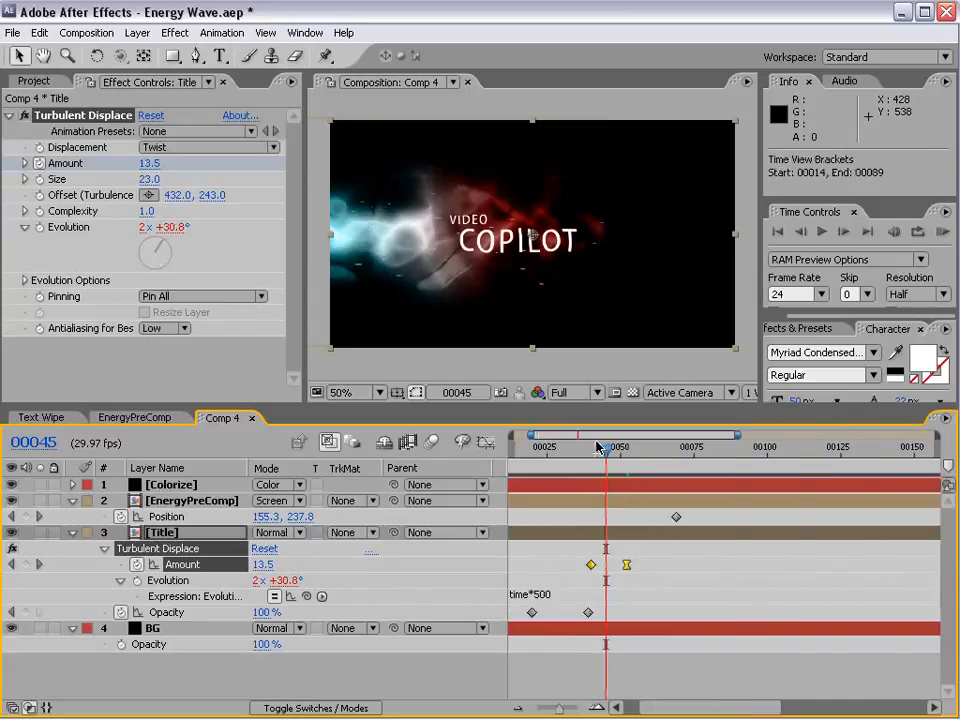
{"action": "key", "text": "minus"}
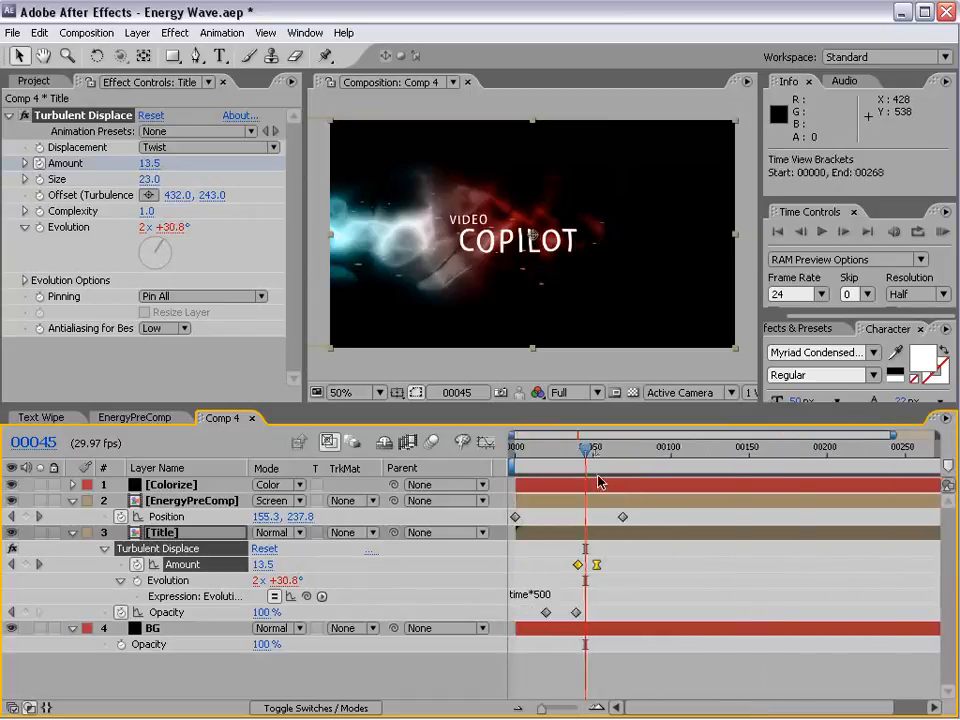
{"action": "left_click", "coordinate": [545, 521]}
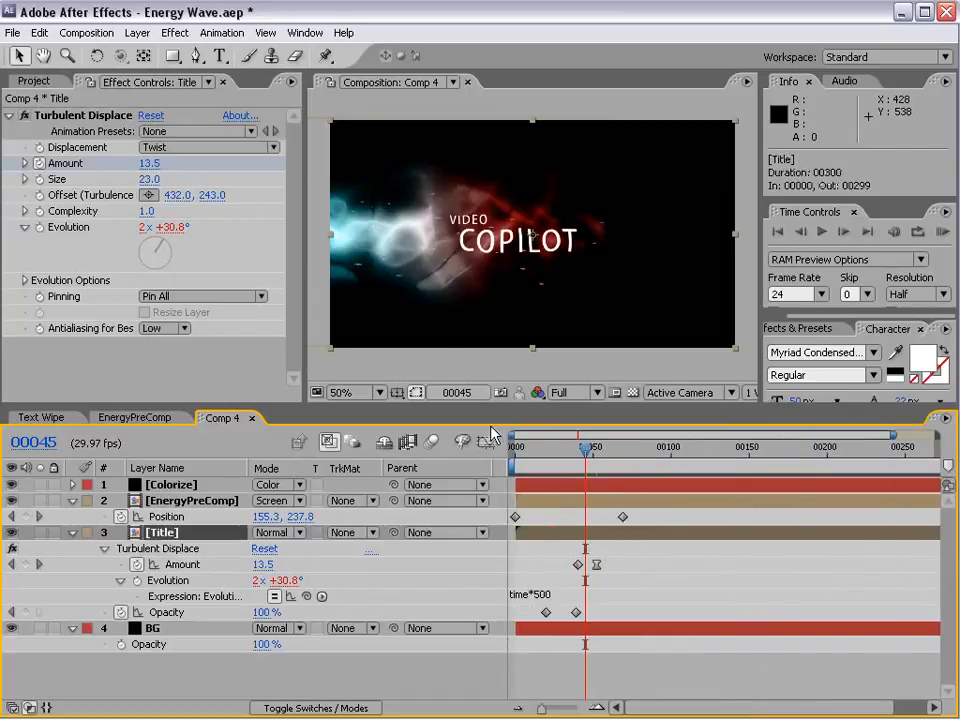
Step: Apply a Glow effect to the Title layer with a Glow Radius of 17
{"action": "left_click", "coordinate": [175, 32]}
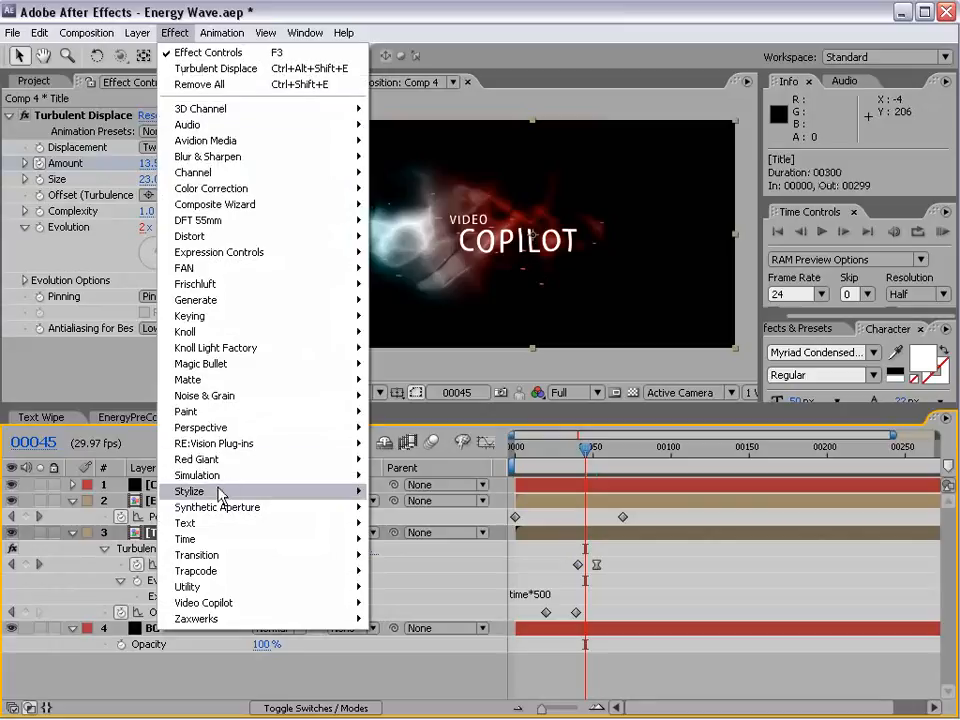
{"action": "mouse_move", "coordinate": [221, 492]}
{"action": "left_click", "coordinate": [414, 669]}
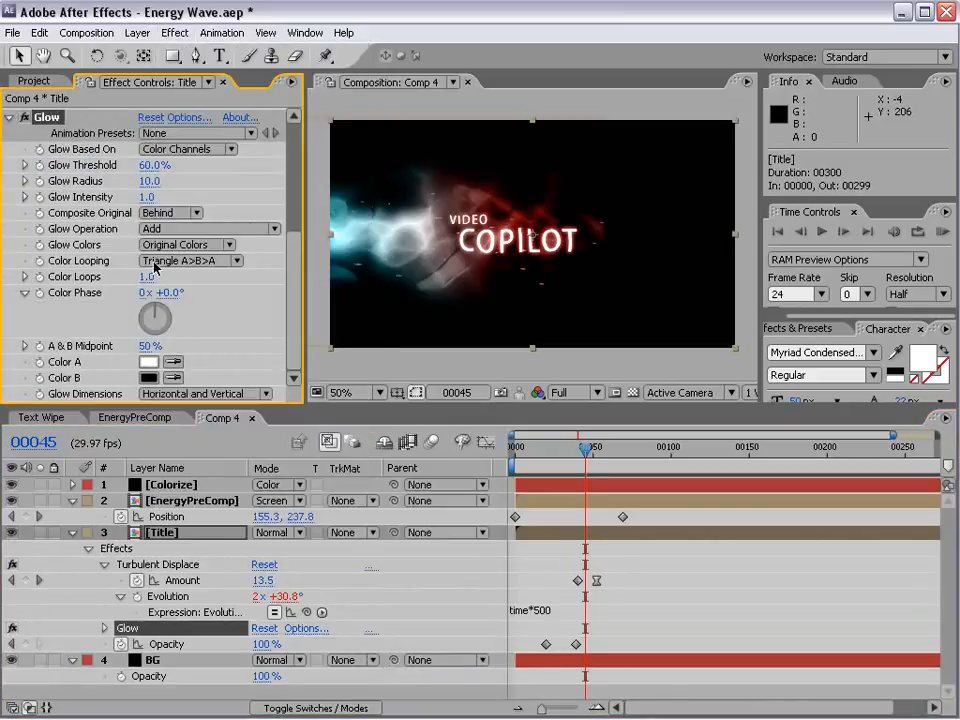
{"action": "mouse_move", "coordinate": [153, 172]}
{"action": "left_mouse_down"}
{"action": "mouse_move", "coordinate": [146, 168]}
{"action": "mouse_move", "coordinate": [155, 172]}
{"action": "left_mouse_up"}
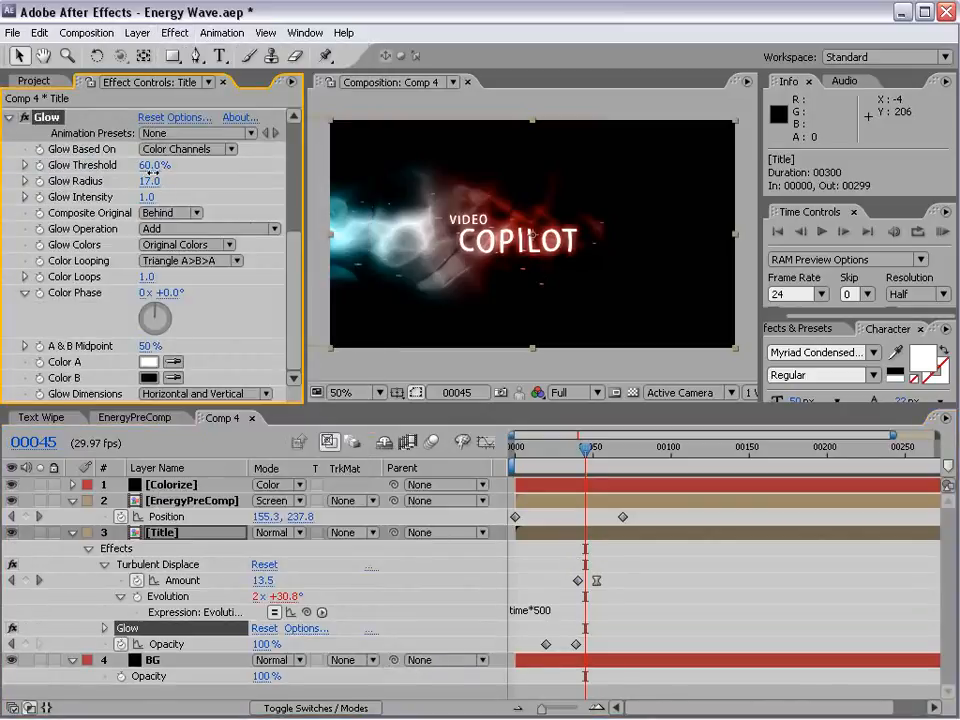
Step: Apply Fast Blur to the Title layer and keyframe its Blurriness at 16 on frame 32
{"action": "left_click_drag", "start_coordinate": [587, 454], "coordinate": [565, 452]}
{"action": "left_click", "coordinate": [172, 33]}
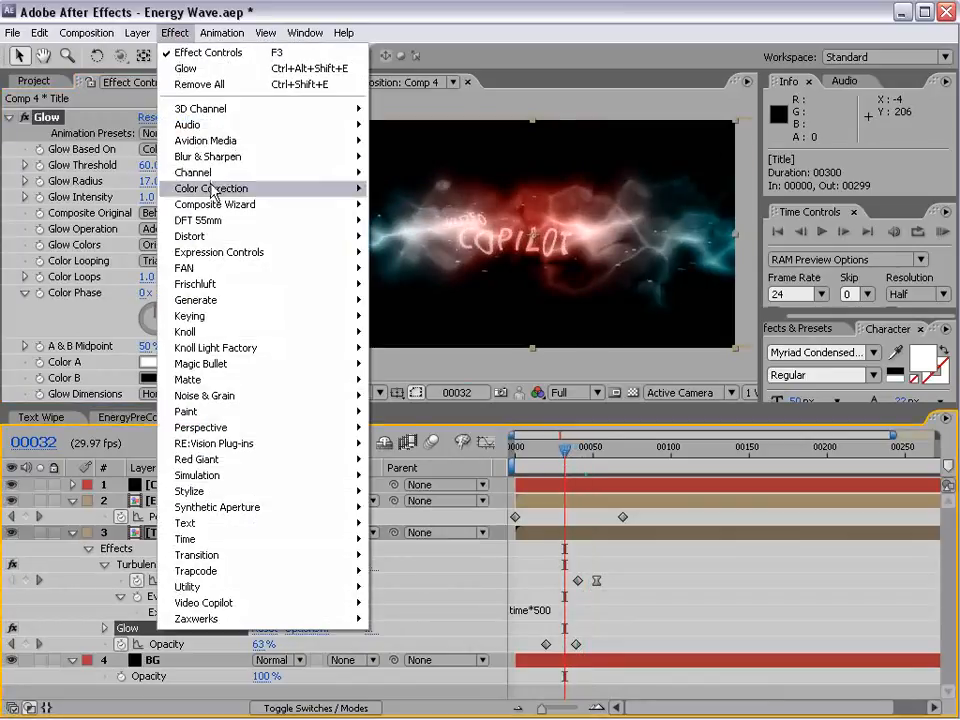
{"action": "mouse_move", "coordinate": [330, 156]}
{"action": "left_click", "coordinate": [400, 268]}
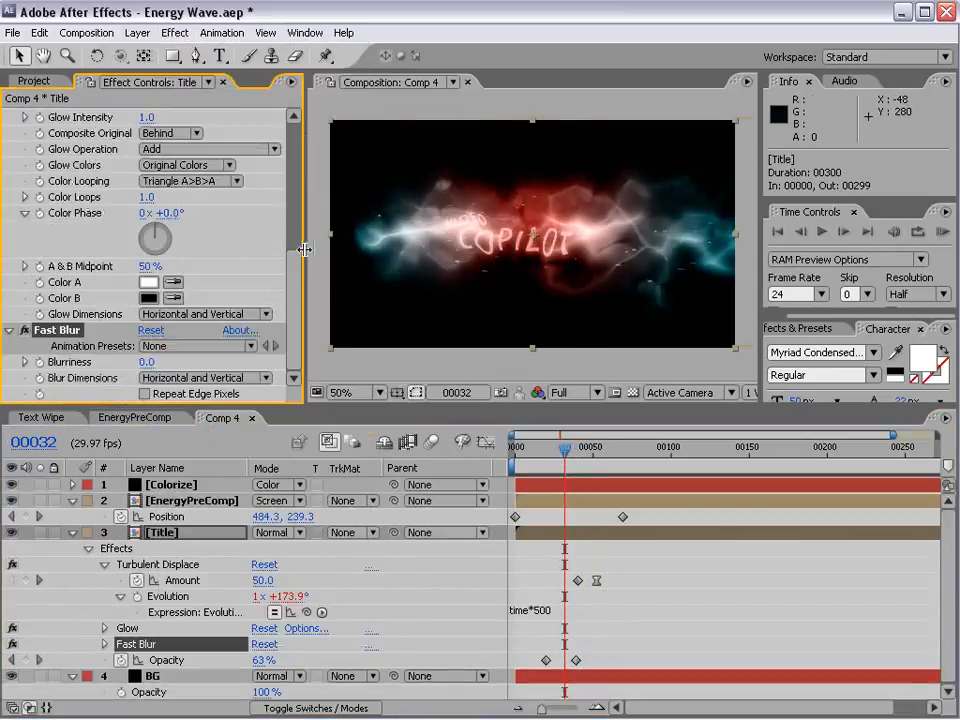
{"action": "left_click_drag", "start_coordinate": [147, 368], "coordinate": [157, 361]}
{"action": "left_click", "coordinate": [39, 362]}
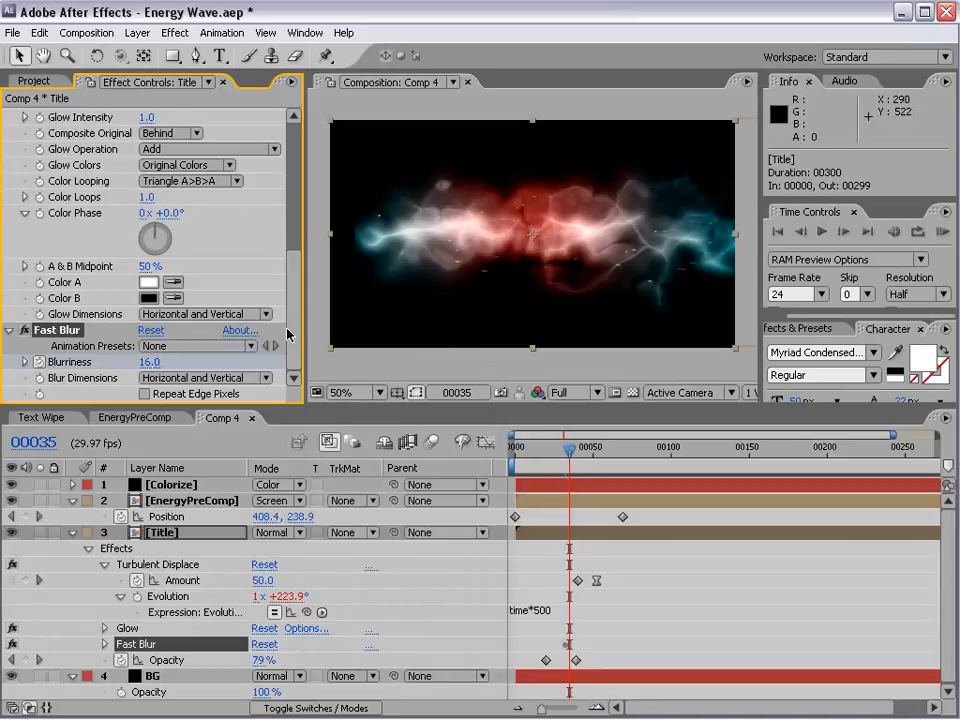
Step: Set the Title's Fast Blur Blurriness to 0 at frame 37 and reveal its animated properties in the timeline
{"action": "left_click", "coordinate": [150, 362]}
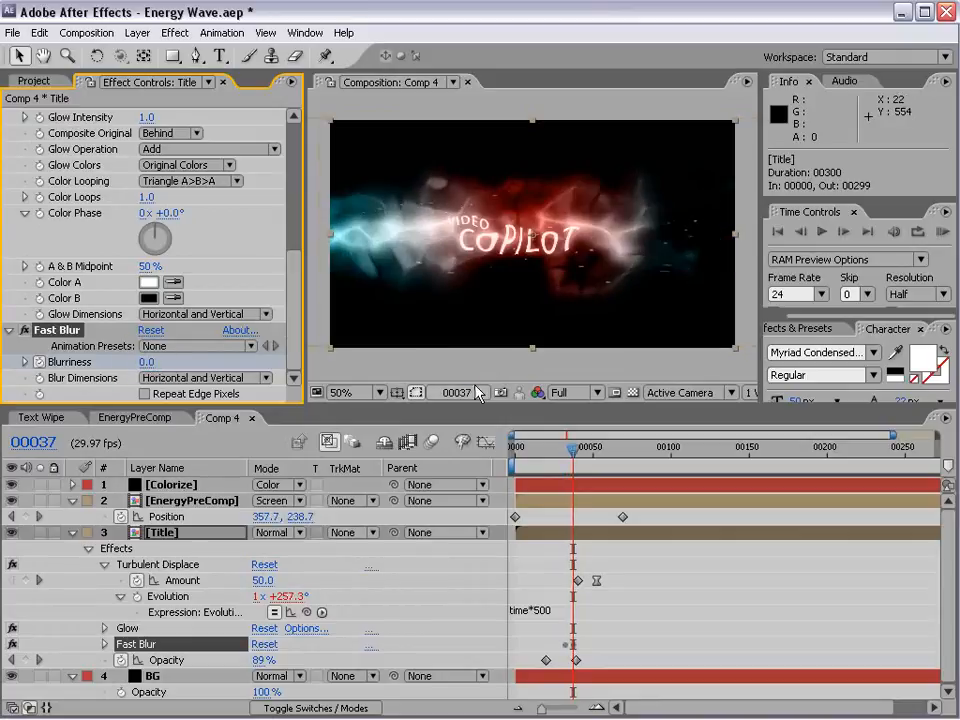
{"action": "key", "text": "u"}
{"action": "key", "text": "u"}
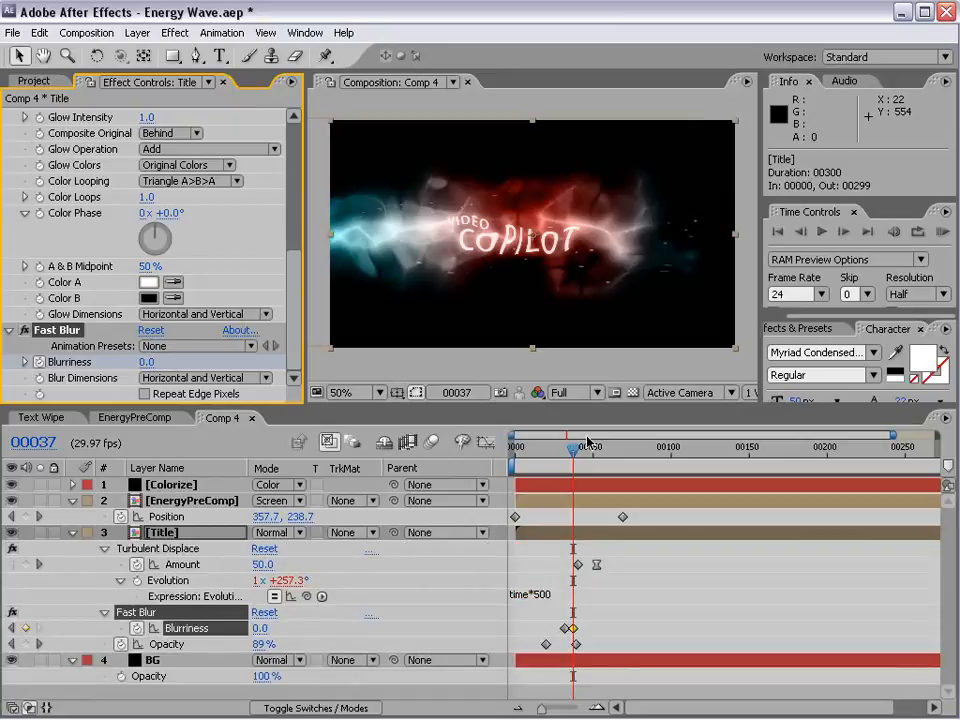
Step: Check the title's blur and distortion timing up to frame 43 and collapse the EnergyPreComp, Title and BG layer properties
{"action": "key", "text": "equal"}
{"action": "key", "text": "equal"}
{"action": "key", "text": "space"}
{"action": "left_click_drag", "start_coordinate": [577, 566], "coordinate": [720, 573]}
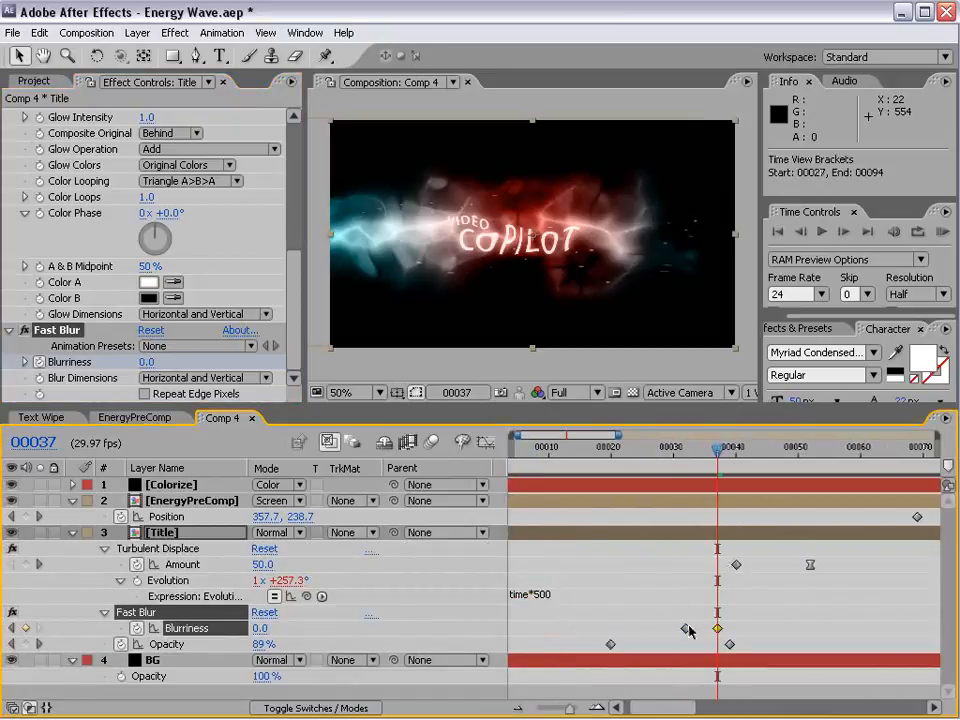
{"action": "left_click_drag", "start_coordinate": [719, 458], "coordinate": [754, 525]}
{"action": "key", "text": "minus"}
{"action": "key", "text": "minus"}
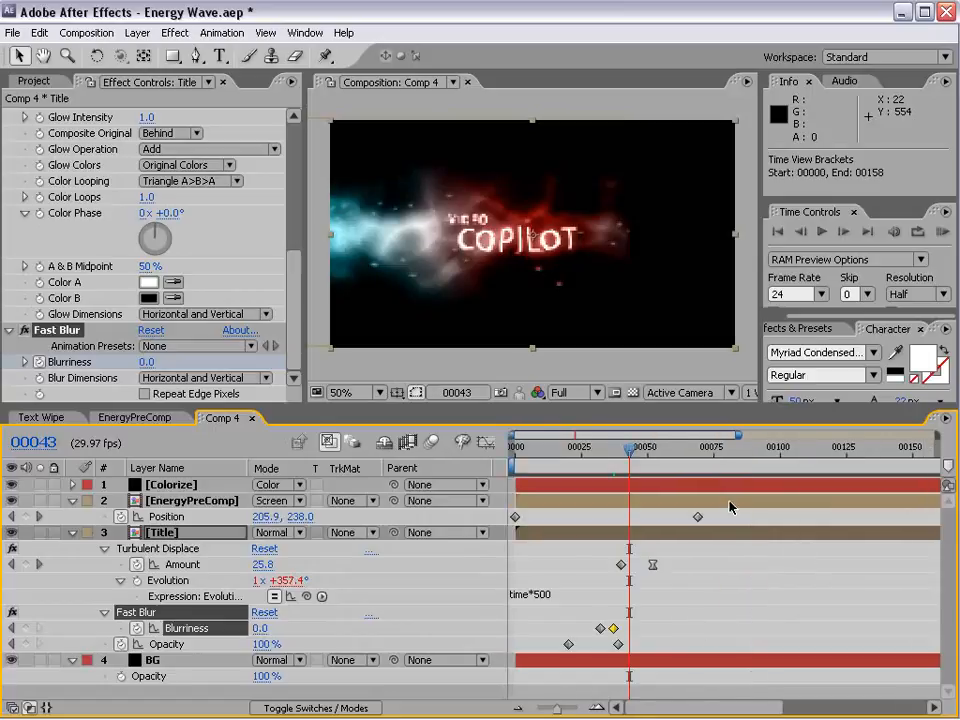
{"action": "left_click", "coordinate": [72, 501]}
{"action": "left_click", "coordinate": [72, 516]}
{"action": "left_click", "coordinate": [72, 532]}
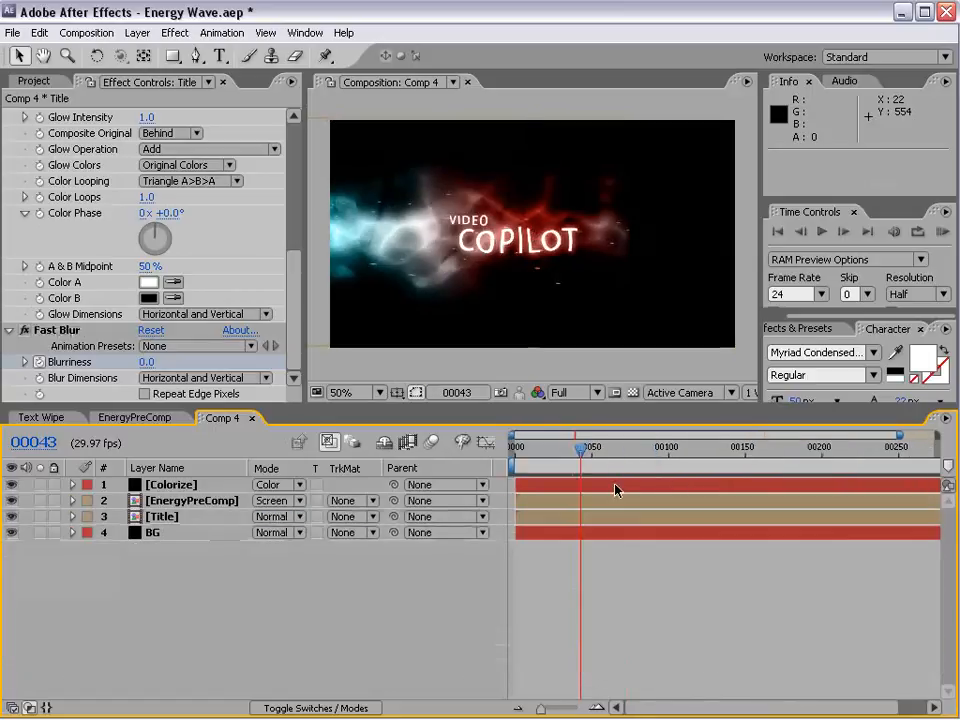
Step: Shift the title slightly right to centre it horizontally in the composition and scrub through the reveal
{"action": "left_click_drag", "start_coordinate": [604, 454], "coordinate": [573, 465]}
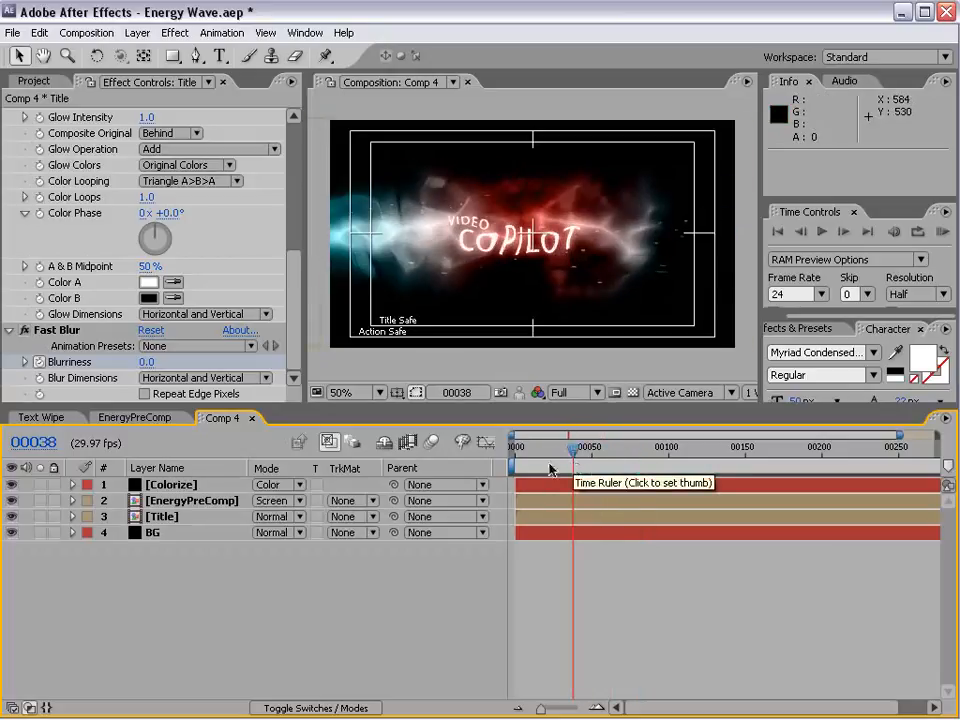
{"action": "left_click_drag", "start_coordinate": [533, 248], "coordinate": [551, 259]}
{"action": "left_click_drag", "start_coordinate": [561, 450], "coordinate": [604, 446]}
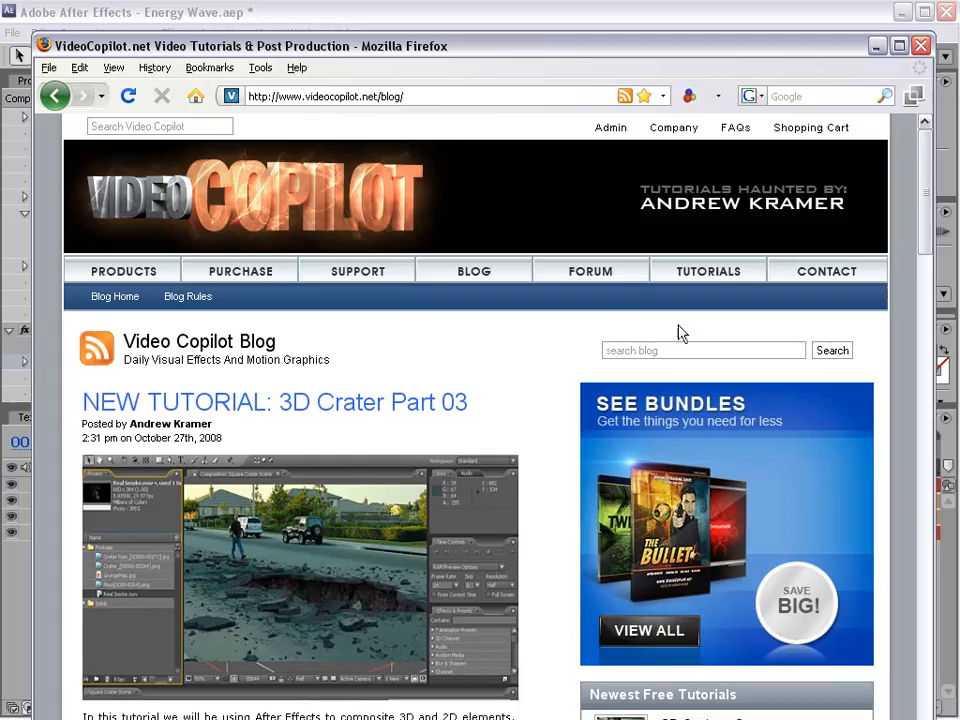
Step: Switch to the Video Copilot blog in Firefox, search it for "energy" and look over the Dark Energy and Electric Energy posts
{"action": "left_click", "coordinate": [650, 345]}
{"action": "type", "text": "energy"}
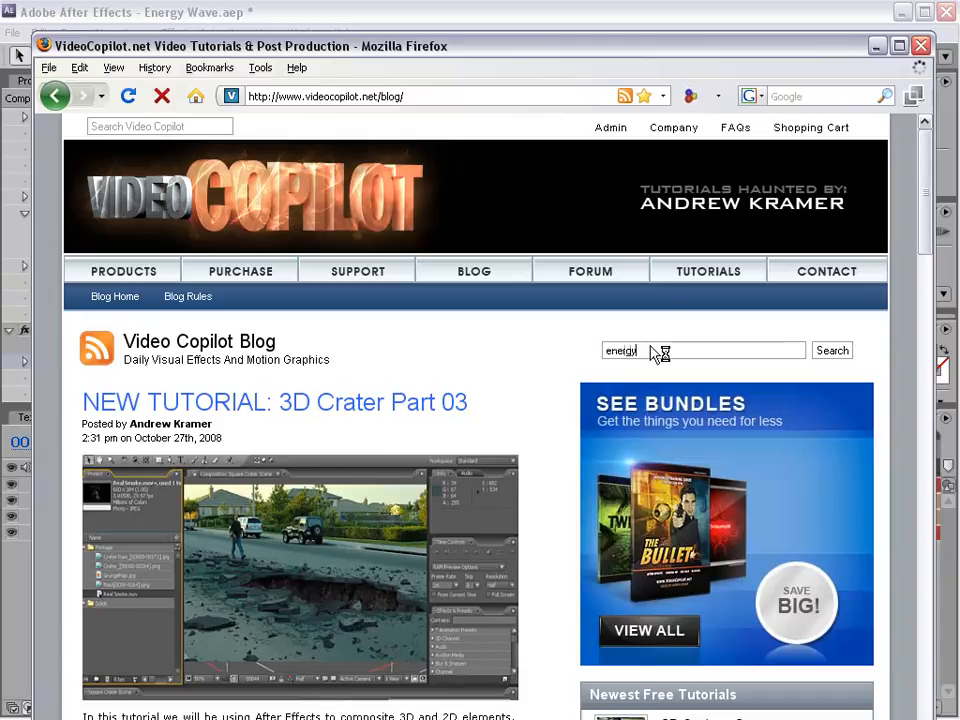
{"action": "key", "text": "Return"}
{"action": "scroll", "coordinate": [355, 407], "scroll_direction": "down", "scroll_amount": 5}
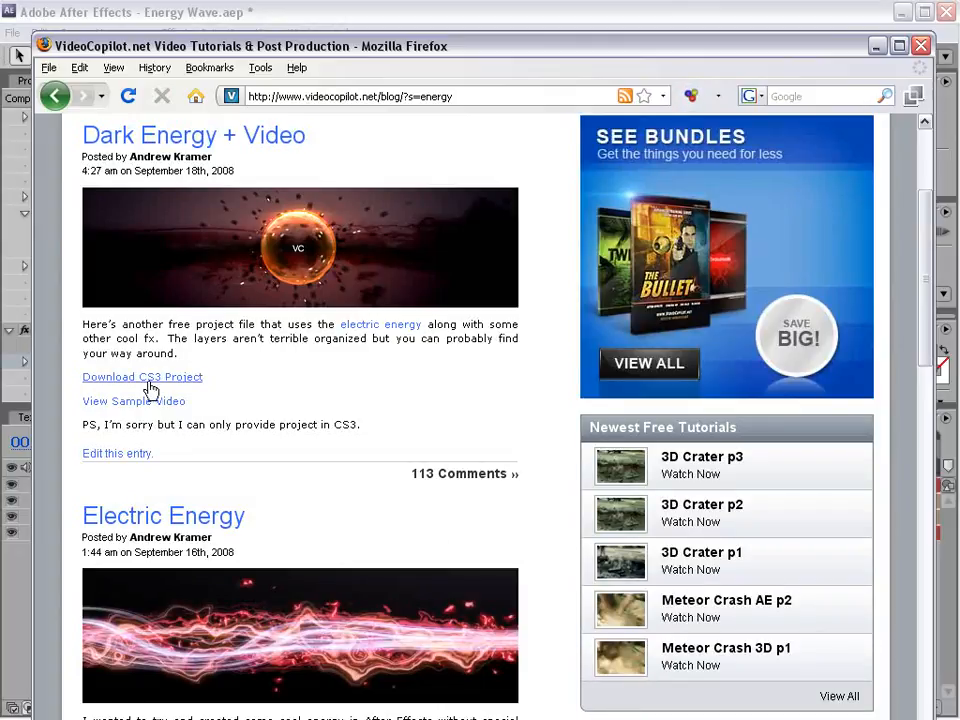
{"action": "scroll", "coordinate": [312, 402], "scroll_direction": "down", "scroll_amount": 5}
{"action": "scroll", "coordinate": [328, 401], "scroll_direction": "up", "scroll_amount": 6}
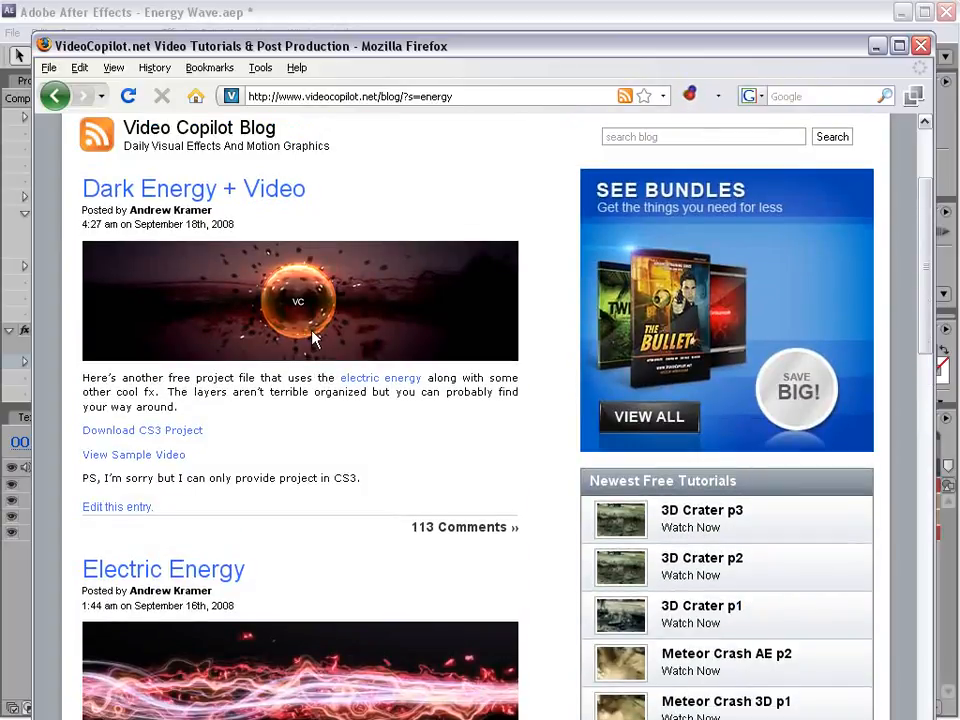
{"action": "left_click", "coordinate": [320, 20]}
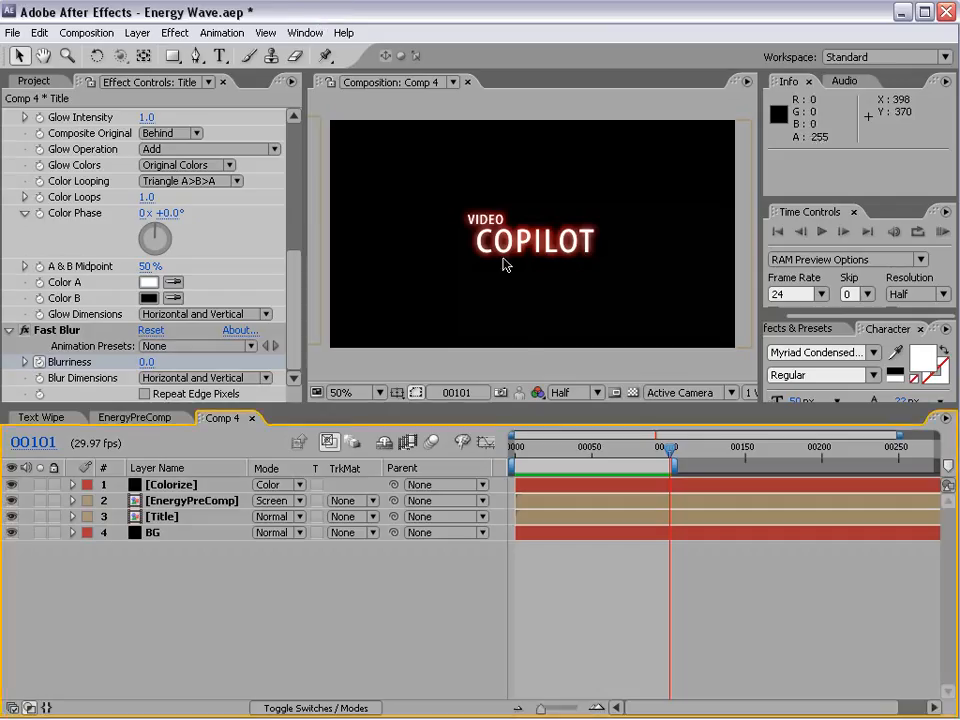
Step: Go to frame 35 and create an orange solid measuring 864 by 486 pixels
{"action": "left_click_drag", "start_coordinate": [602, 465], "coordinate": [568, 472]}
{"action": "left_click", "coordinate": [137, 33]}
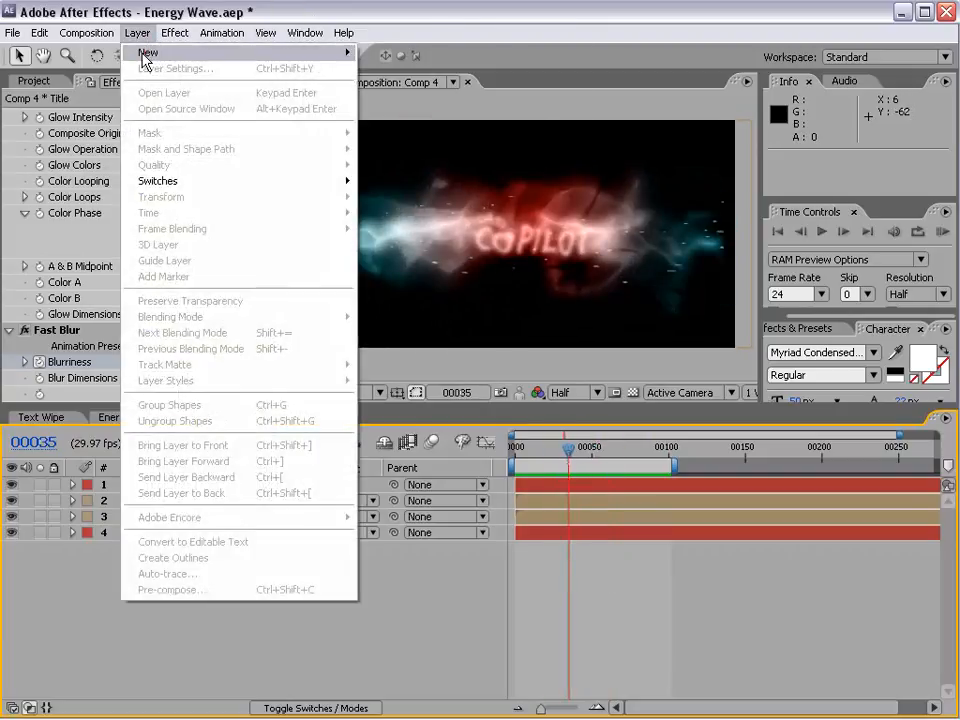
{"action": "mouse_move", "coordinate": [145, 58]}
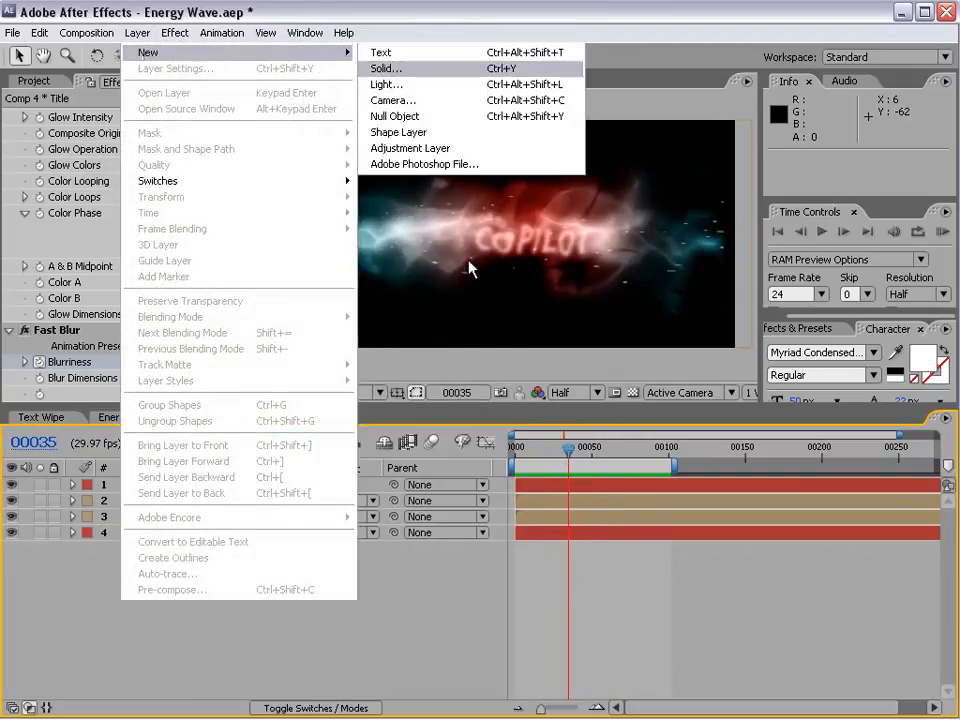
{"action": "left_click", "coordinate": [386, 68]}
{"action": "left_click", "coordinate": [397, 556]}
{"action": "left_click", "coordinate": [434, 421]}
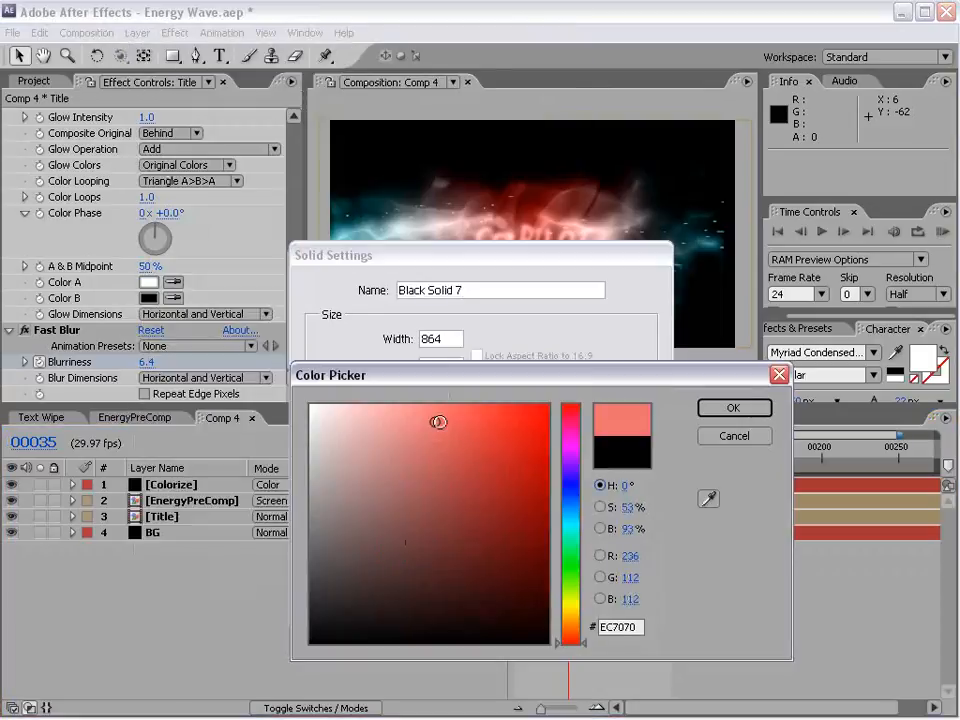
{"action": "left_click", "coordinate": [573, 636]}
{"action": "left_click_drag", "start_coordinate": [571, 632], "coordinate": [567, 626]}
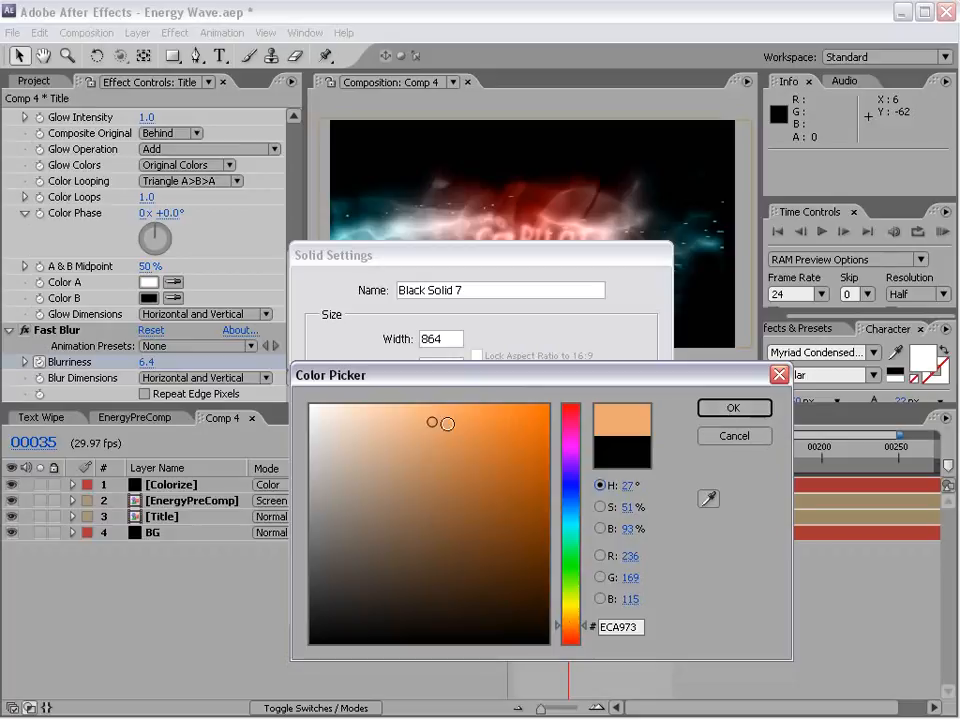
{"action": "left_click", "coordinate": [465, 418]}
{"action": "left_click", "coordinate": [506, 411]}
{"action": "left_click", "coordinate": [731, 408]}
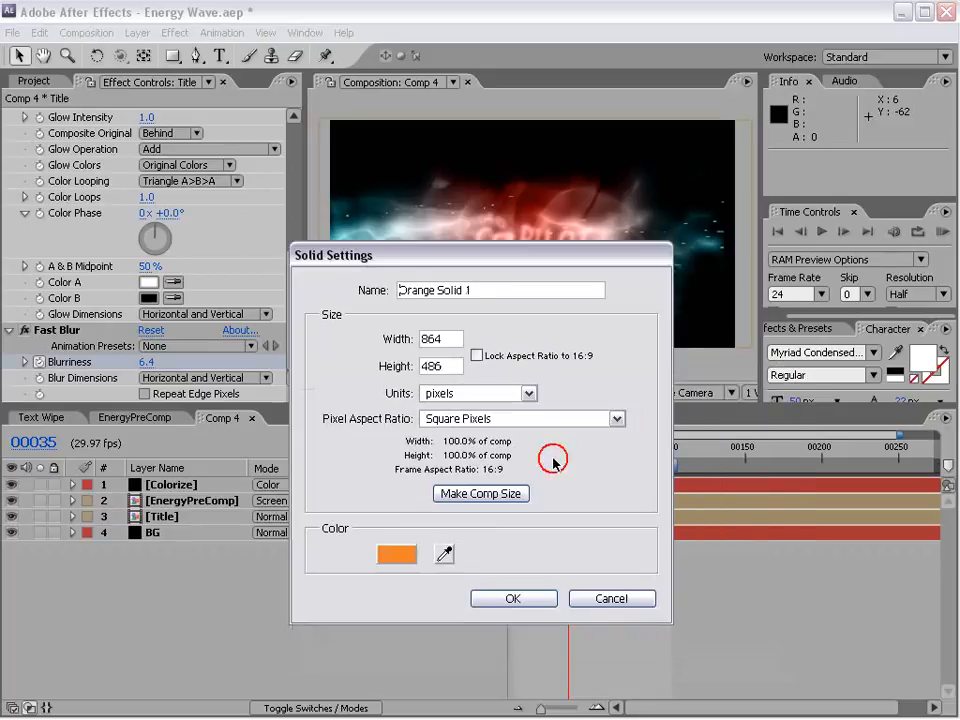
{"action": "left_click", "coordinate": [510, 598]}
Step: Draw a circular mask with the Ellipse Tool on the orange solid, centred in the composition
{"action": "left_click", "coordinate": [174, 56]}
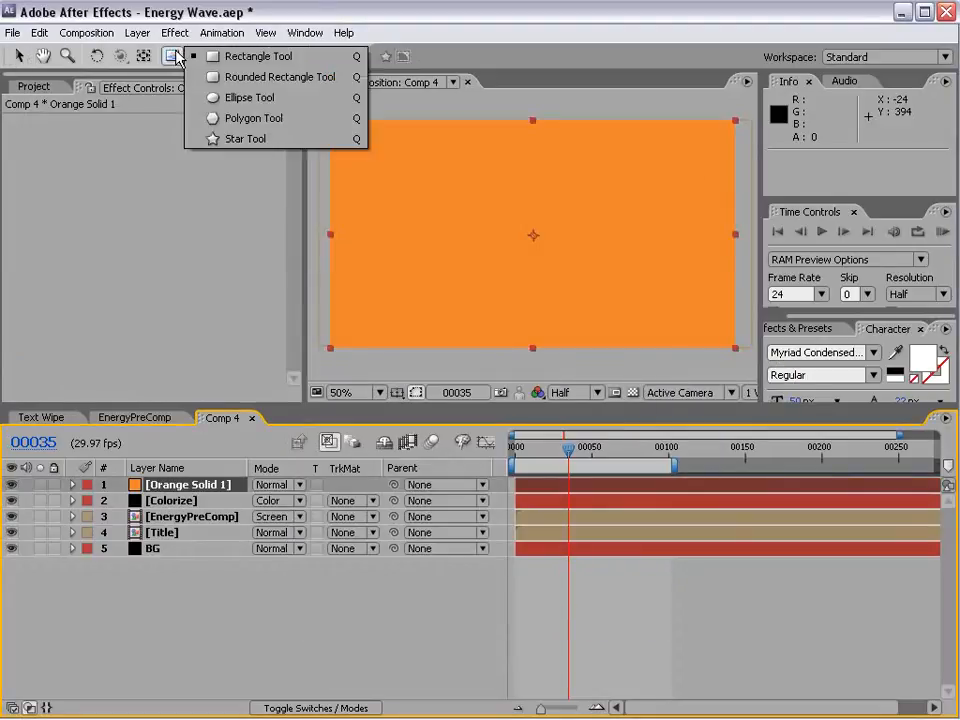
{"action": "left_click", "coordinate": [238, 97]}
{"action": "left_click_drag", "start_coordinate": [532, 235], "coordinate": [579, 292]}
Step: Duplicate the orange solid's circular mask and set the copy's mode to Subtract
{"action": "left_click", "coordinate": [184, 489]}
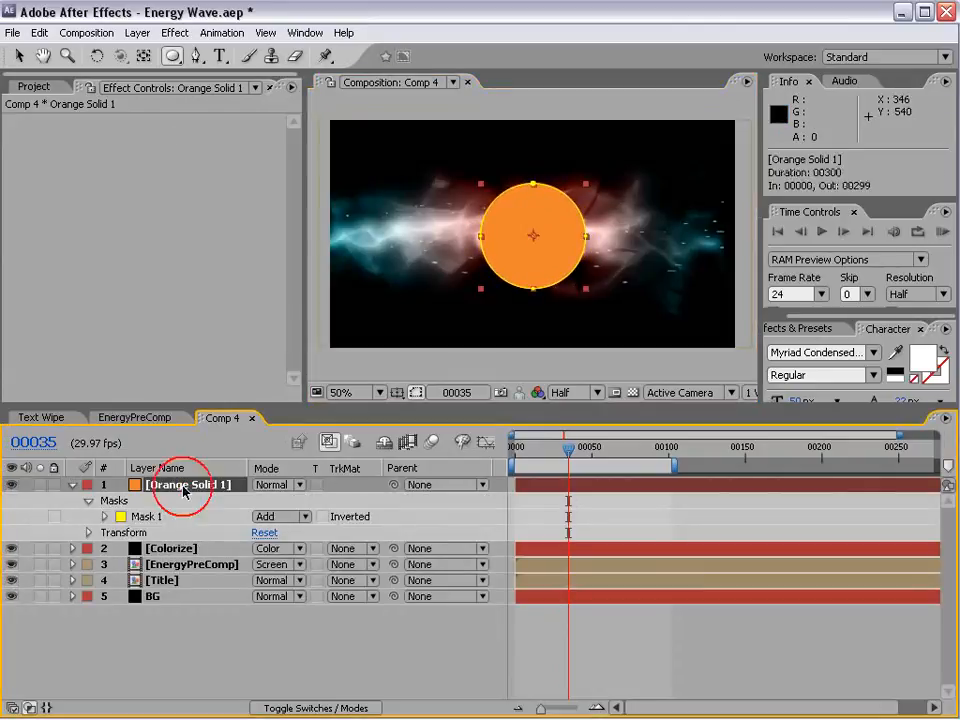
{"action": "left_click", "coordinate": [104, 516]}
{"action": "left_click", "coordinate": [146, 516]}
{"action": "left_click", "coordinate": [40, 33]}
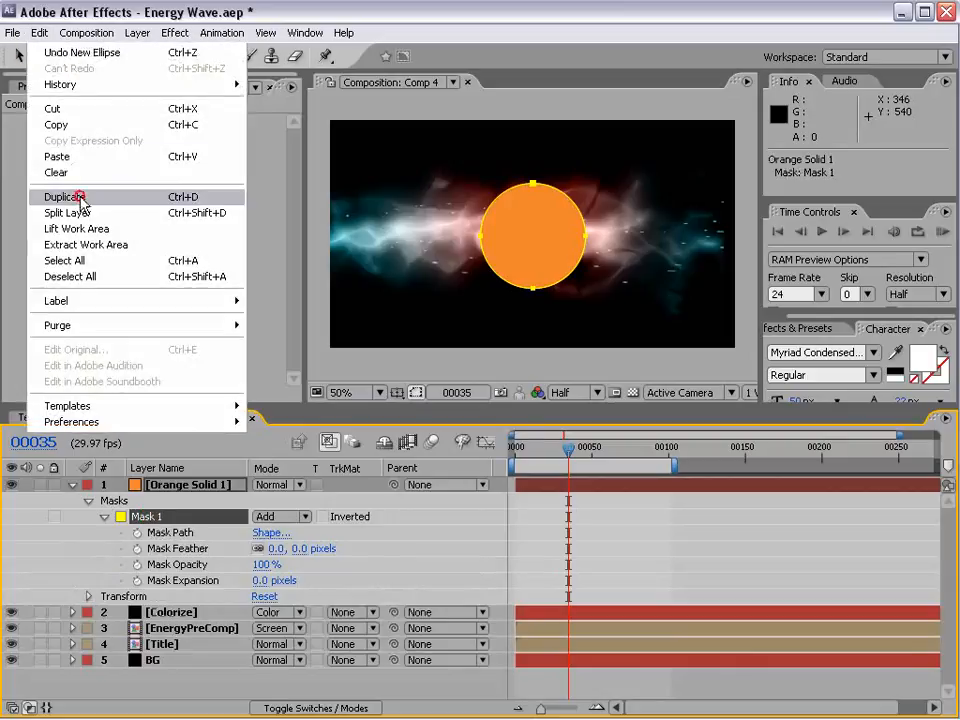
{"action": "left_click", "coordinate": [62, 197]}
{"action": "left_click", "coordinate": [270, 596]}
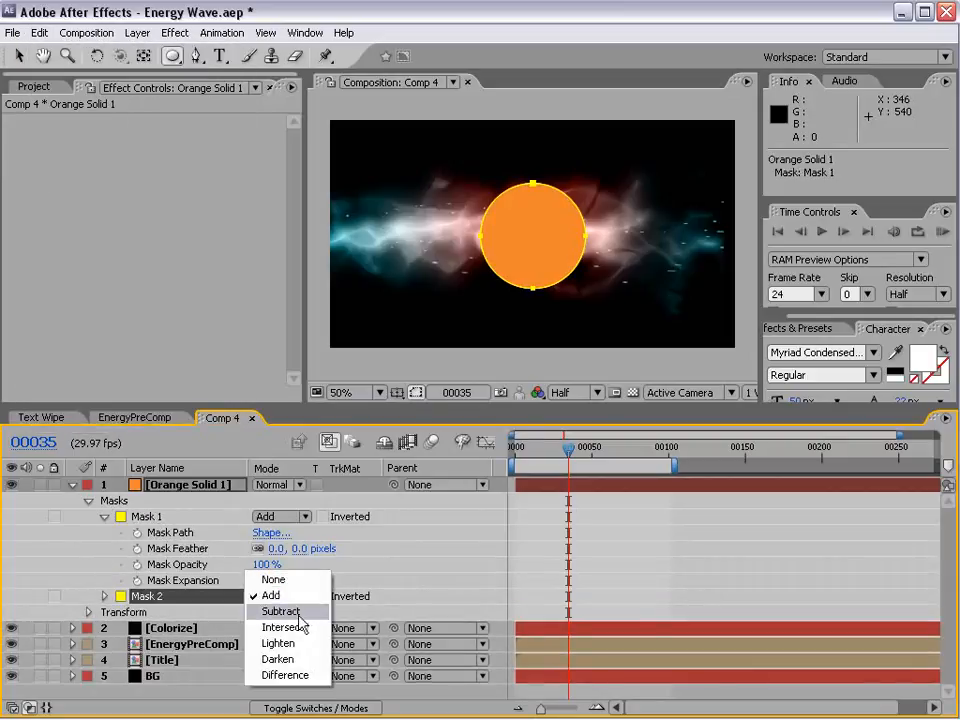
{"action": "left_click", "coordinate": [282, 611]}
Step: Feather the subtracting mask by 66 pixels and hide the mask outlines to inspect the sphere up close
{"action": "key", "text": "m"}
{"action": "key", "text": "m"}
{"action": "key", "text": "space"}
{"action": "left_click_drag", "start_coordinate": [261, 626], "coordinate": [369, 600]}
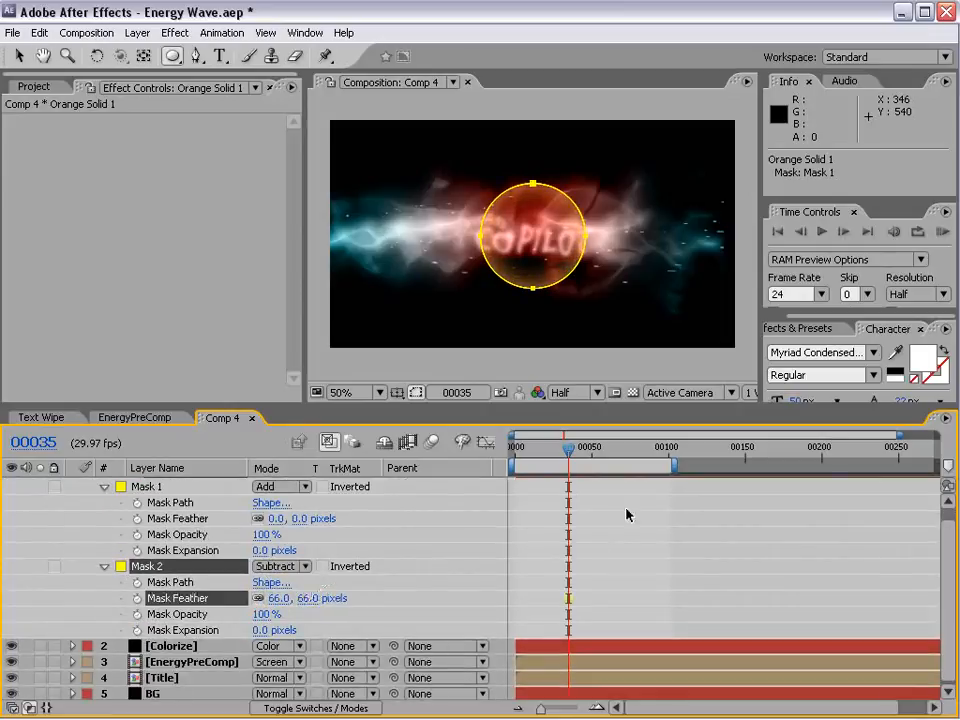
{"action": "left_click", "coordinate": [416, 392]}
{"action": "key", "text": "period"}
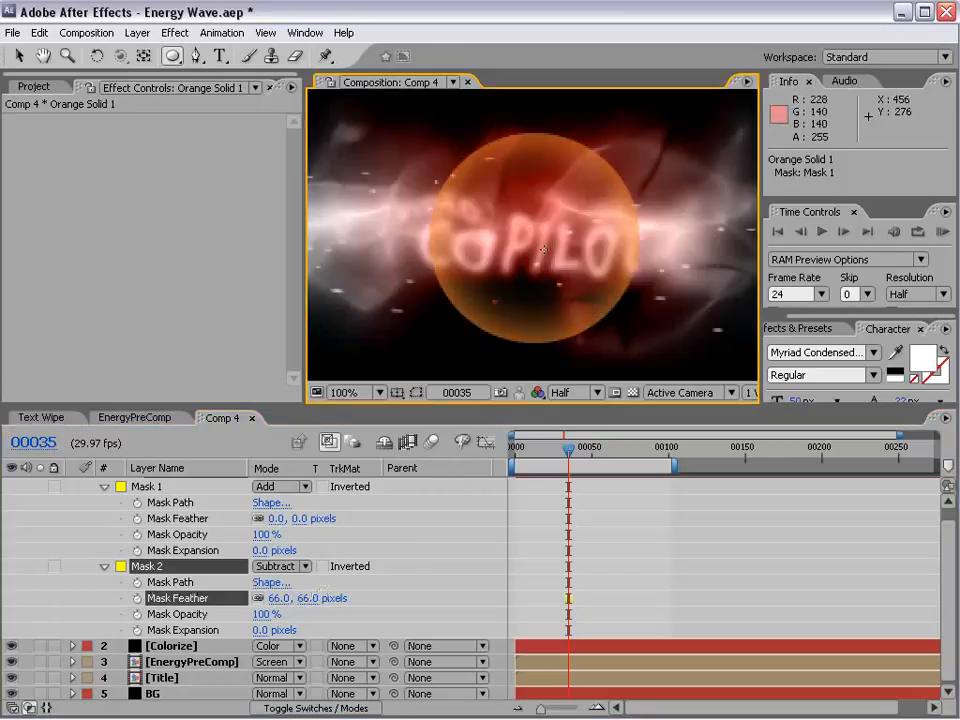
Step: Add an adjustment layer above the orange solid and apply the Bulge effect to it
{"action": "key", "text": "v"}
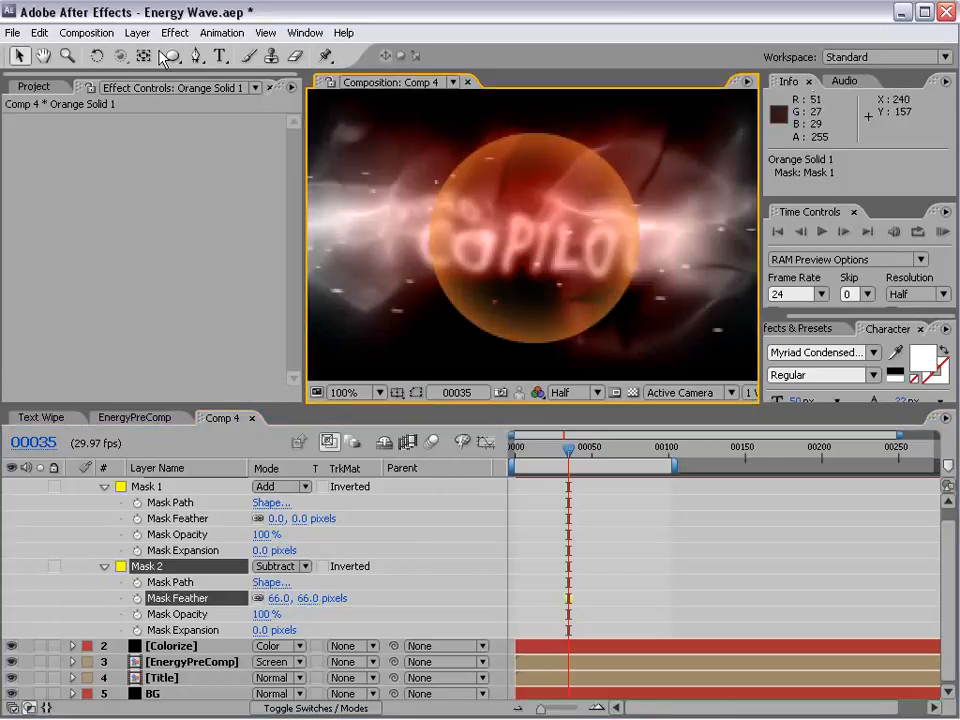
{"action": "left_click", "coordinate": [136, 32]}
{"action": "mouse_move", "coordinate": [146, 57]}
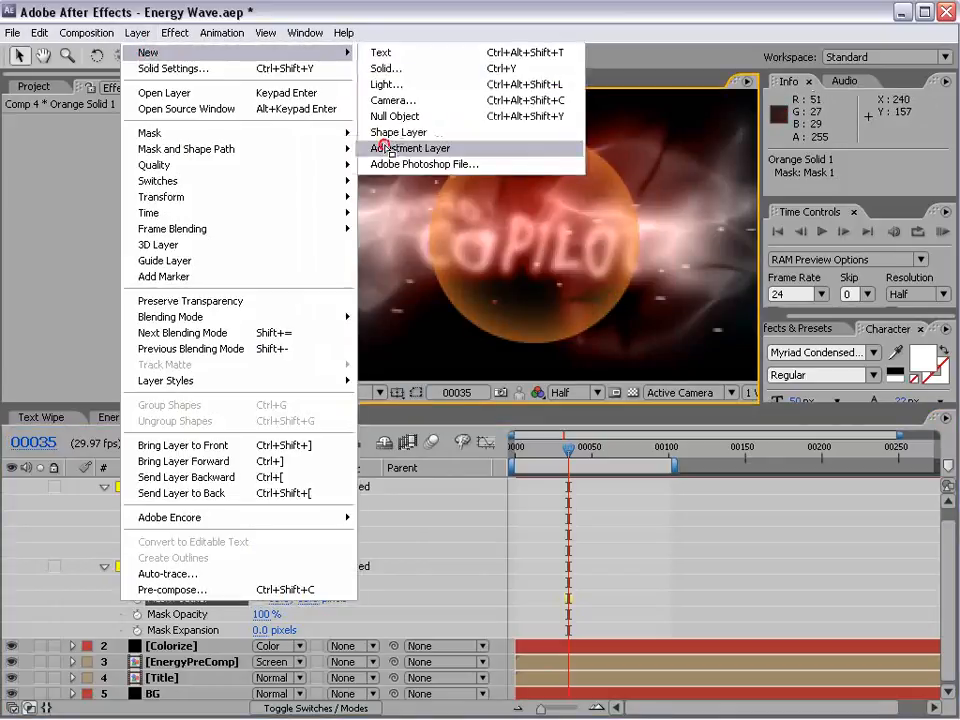
{"action": "left_click", "coordinate": [385, 146]}
{"action": "left_click", "coordinate": [174, 32]}
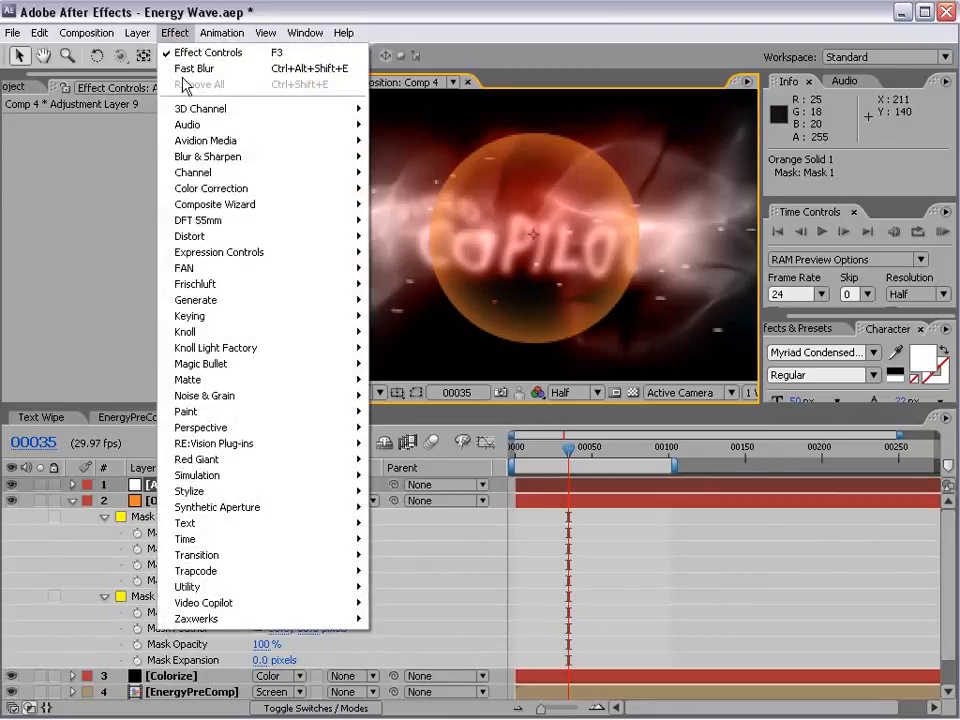
{"action": "mouse_move", "coordinate": [213, 238]}
{"action": "left_click", "coordinate": [398, 252]}
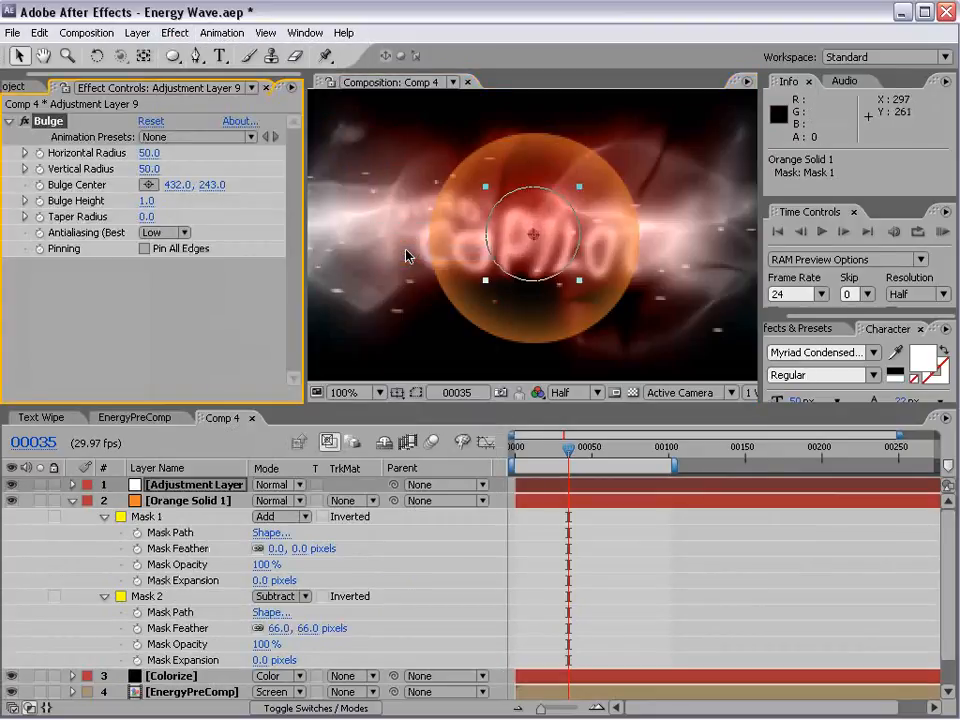
Step: Fit the Bulge to the orange circle with radii of 113 and 117, height 1.6 and centre 434, 246, and check it at frame 29
{"action": "left_click_drag", "start_coordinate": [580, 284], "coordinate": [636, 338]}
{"action": "mouse_move", "coordinate": [568, 450]}
{"action": "left_mouse_down"}
{"action": "mouse_move", "coordinate": [609, 450]}
{"action": "mouse_move", "coordinate": [552, 469]}
{"action": "mouse_move", "coordinate": [559, 452]}
{"action": "left_mouse_up"}
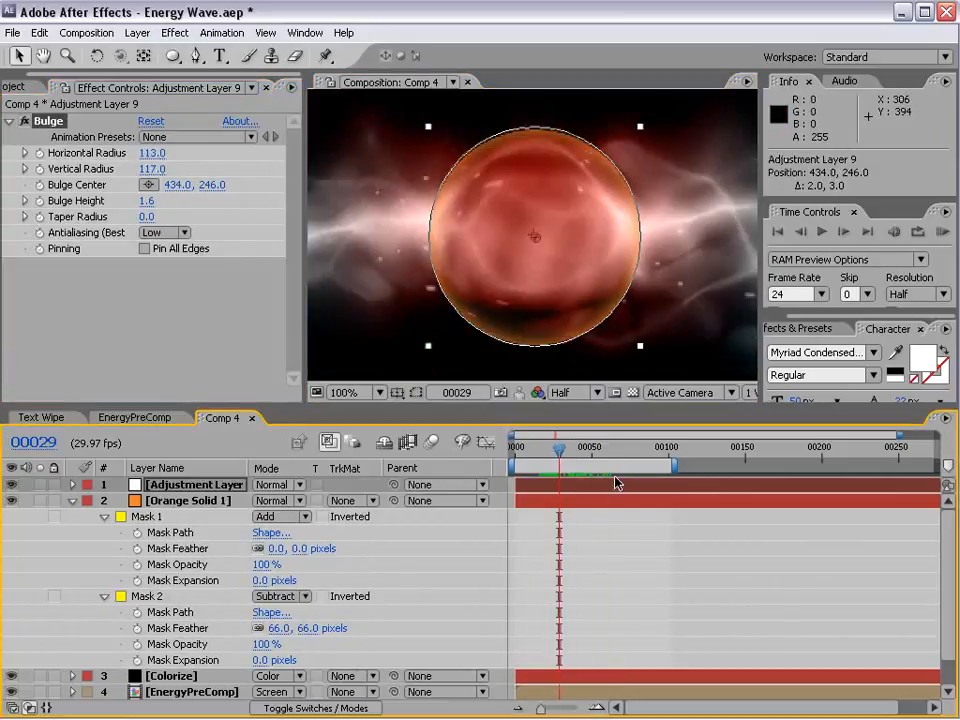
{"action": "key", "text": "F2"}
{"action": "scroll", "coordinate": [549, 240], "scroll_direction": "down", "scroll_amount": 1}
{"action": "scroll", "coordinate": [562, 255], "scroll_direction": "up", "scroll_amount": 1}
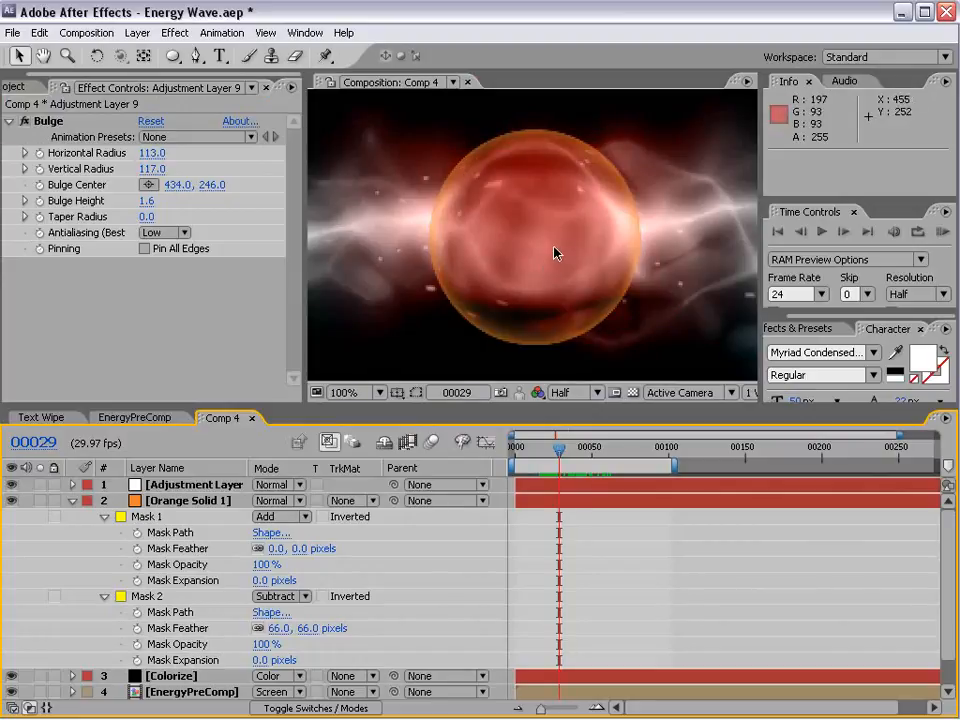
{"action": "left_click", "coordinate": [155, 484]}
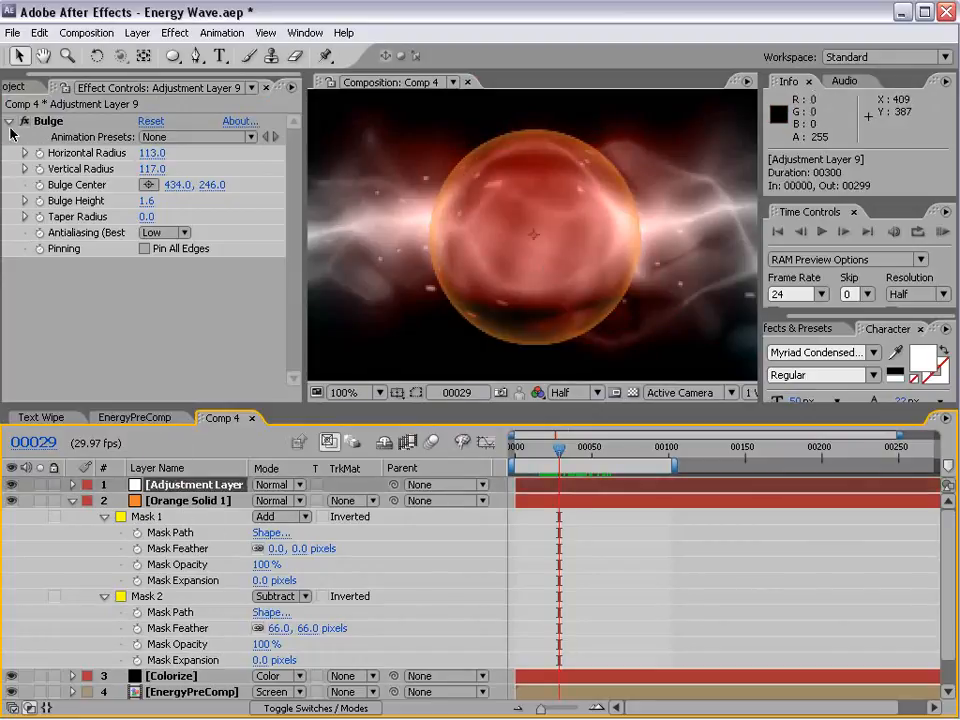
Step: Turn off the Bulge effect and apply CC Lens to the adjustment layer above the orange solid
{"action": "left_click", "coordinate": [175, 32]}
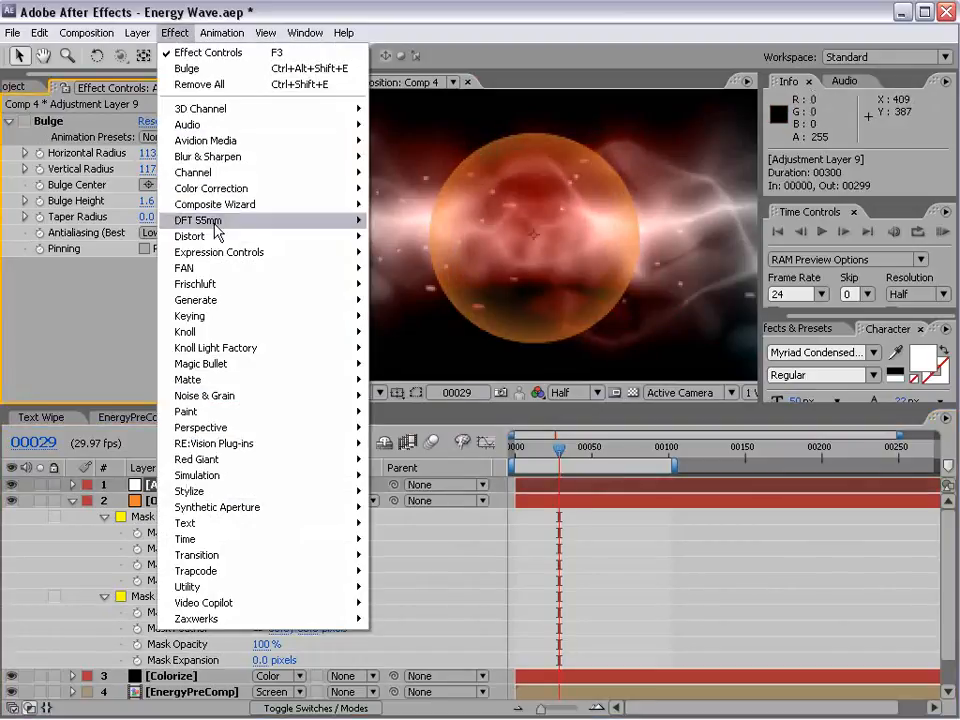
{"action": "mouse_move", "coordinate": [214, 236]}
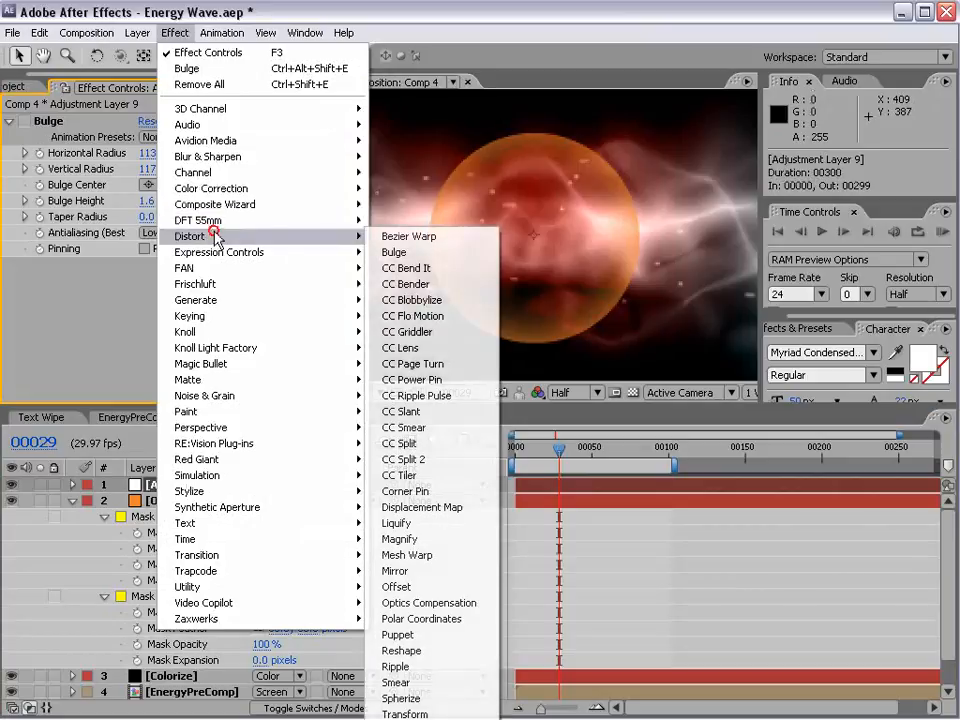
{"action": "left_click", "coordinate": [445, 353]}
{"action": "scroll", "coordinate": [527, 252], "scroll_direction": "down", "scroll_amount": 2}
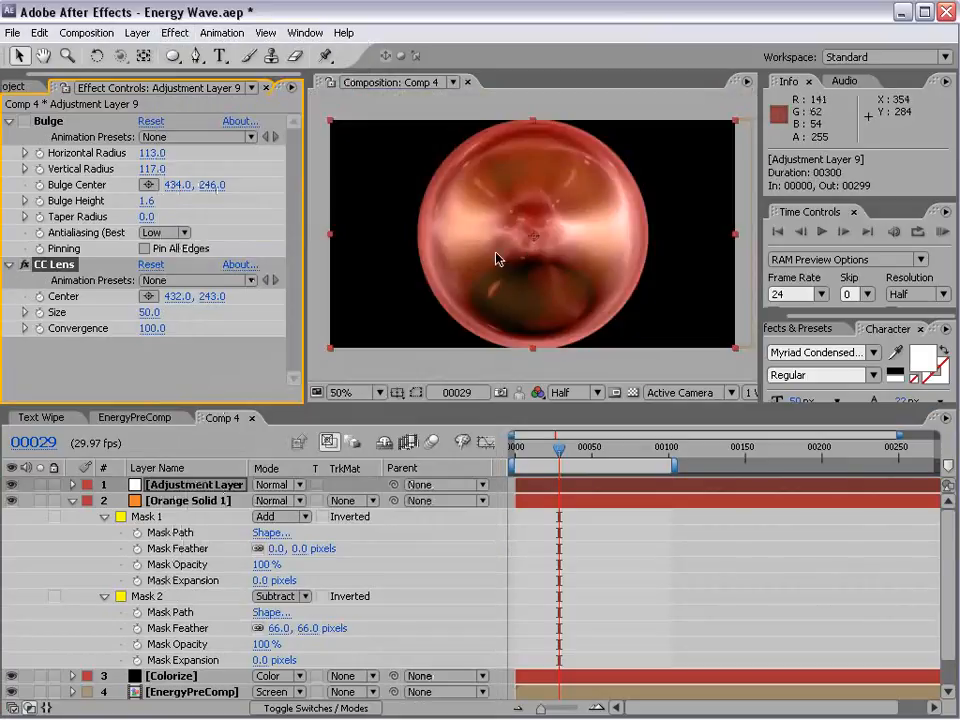
Step: Set the CC Lens size to 29 and convergence to 100, checking the sphere at frame 21
{"action": "mouse_move", "coordinate": [138, 315]}
{"action": "left_mouse_down"}
{"action": "mouse_move", "coordinate": [130, 339]}
{"action": "mouse_move", "coordinate": [385, 388]}
{"action": "left_mouse_up"}
{"action": "mouse_move", "coordinate": [555, 459]}
{"action": "left_mouse_down"}
{"action": "mouse_move", "coordinate": [583, 455]}
{"action": "mouse_move", "coordinate": [540, 462]}
{"action": "mouse_move", "coordinate": [548, 458]}
{"action": "left_mouse_up"}
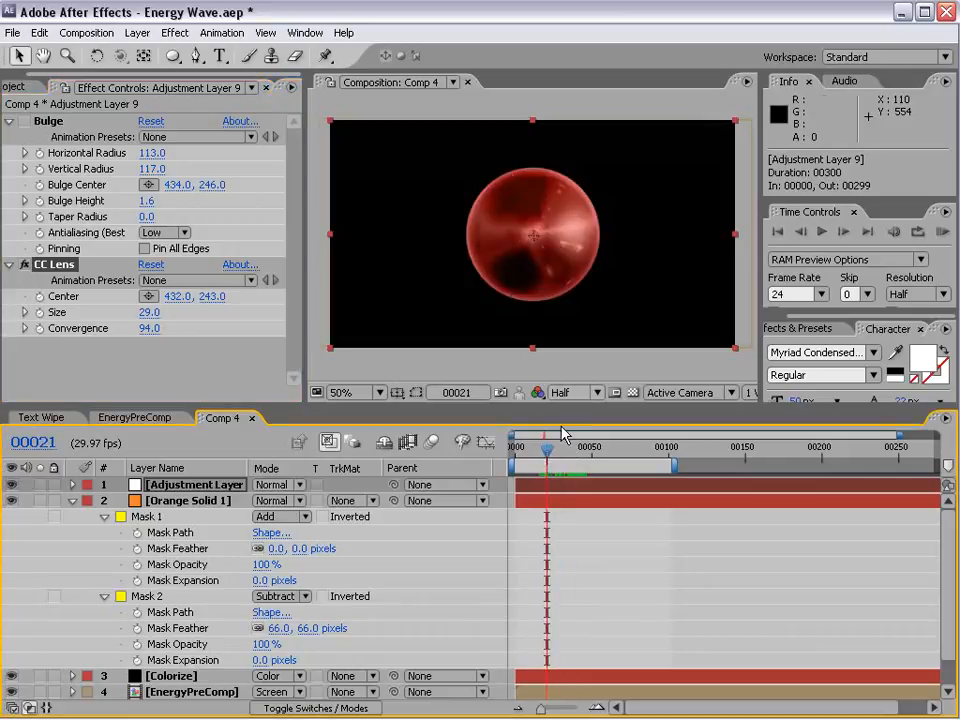
{"action": "scroll", "coordinate": [519, 221], "scroll_direction": "up", "scroll_amount": 1}
{"action": "left_click_drag", "start_coordinate": [150, 313], "coordinate": [229, 314]}
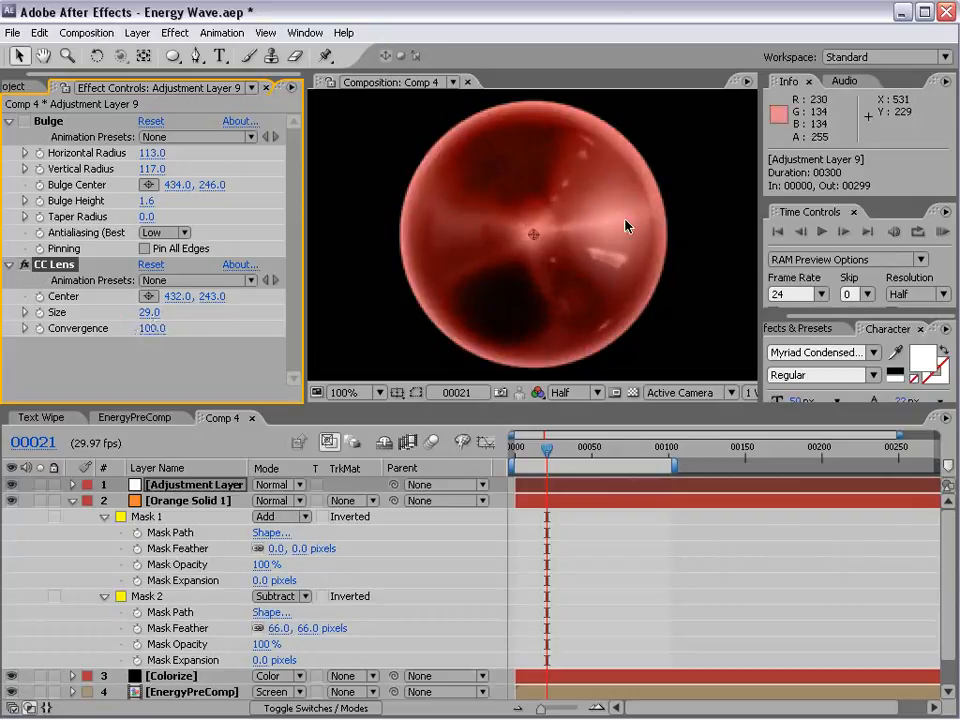
{"action": "scroll", "coordinate": [604, 253], "scroll_direction": "down", "scroll_amount": 1}
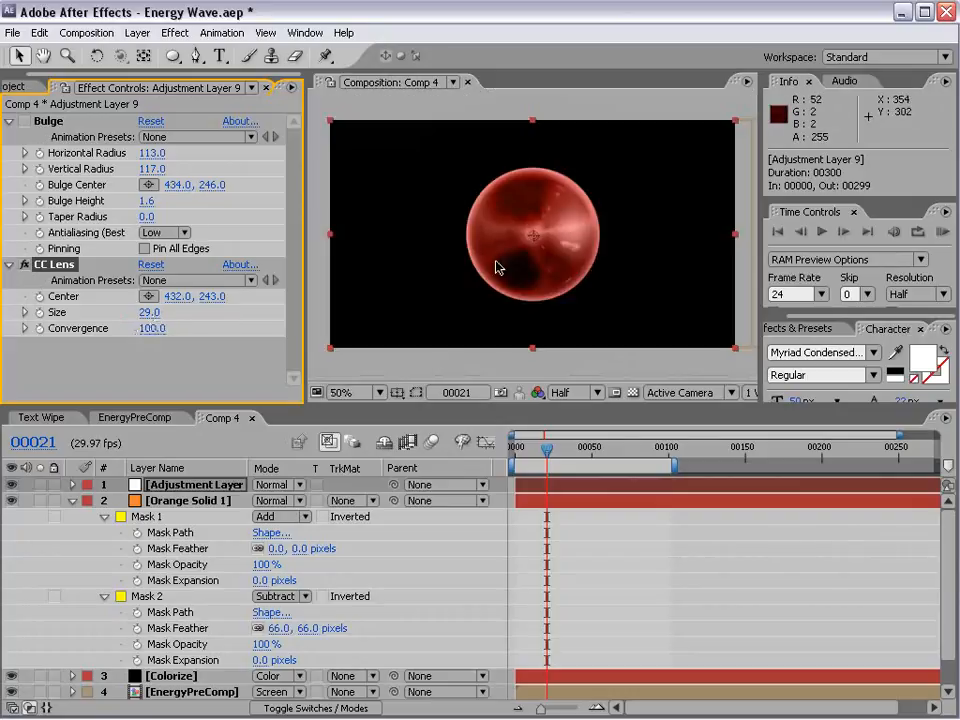
Step: Duplicate the Colorize, EnergyPreComp, Title and BG layers and group the copies directly below the orange solid
{"action": "left_click", "coordinate": [71, 503]}
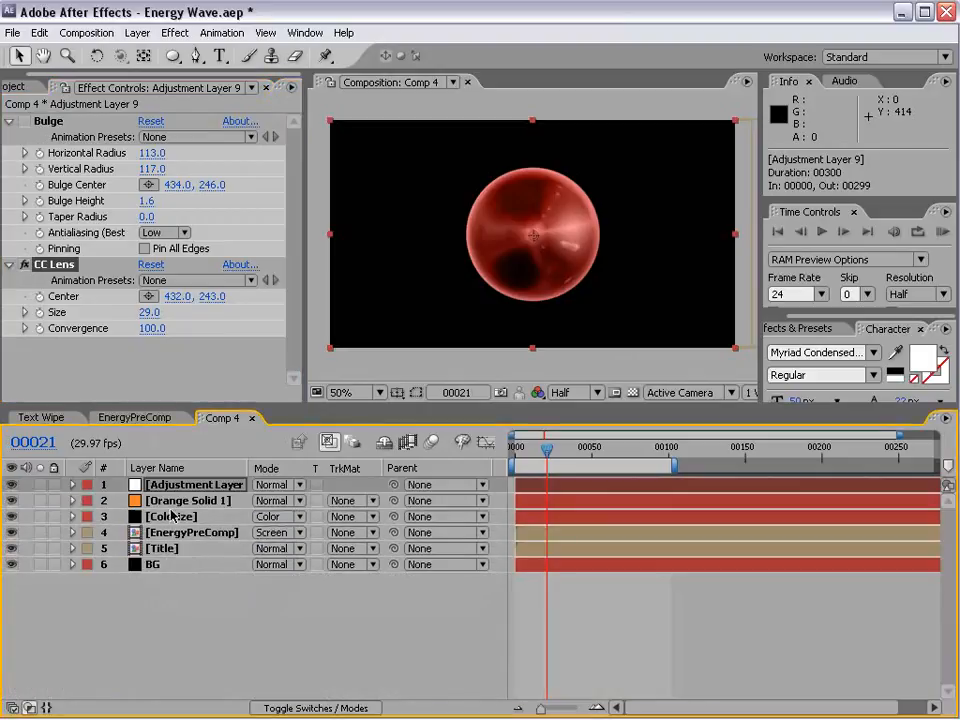
{"action": "left_click", "coordinate": [176, 501]}
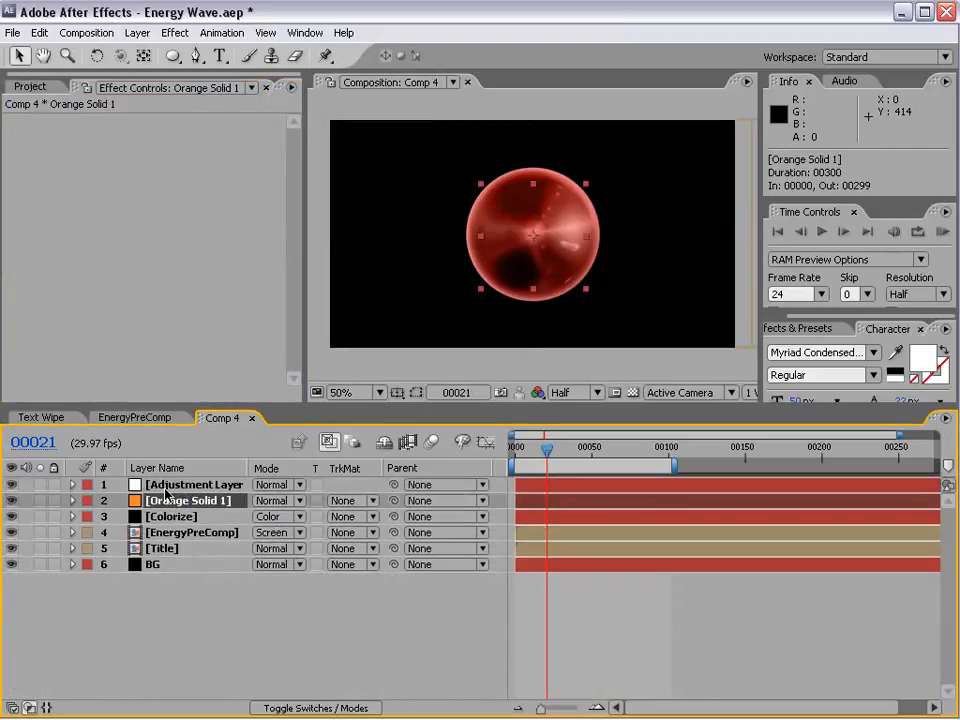
{"action": "left_click", "coordinate": [167, 486]}
{"action": "left_click", "coordinate": [165, 516]}
{"action": "left_click", "coordinate": [152, 564], "text": "shift"}
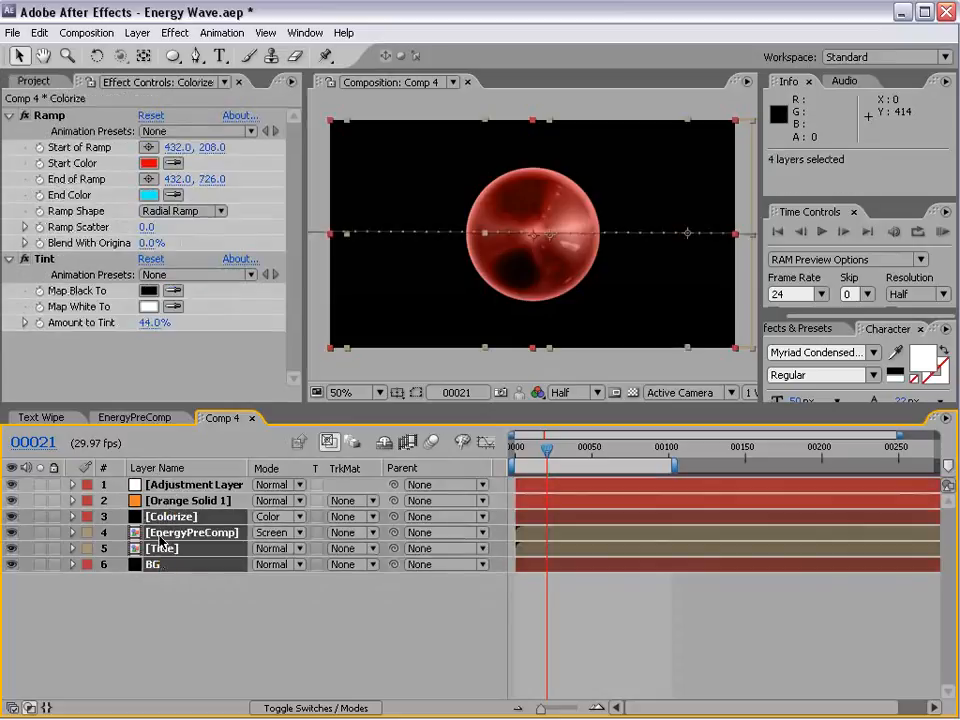
{"action": "key", "text": "ctrl+d"}
{"action": "left_click_drag", "start_coordinate": [160, 616], "coordinate": [170, 512]}
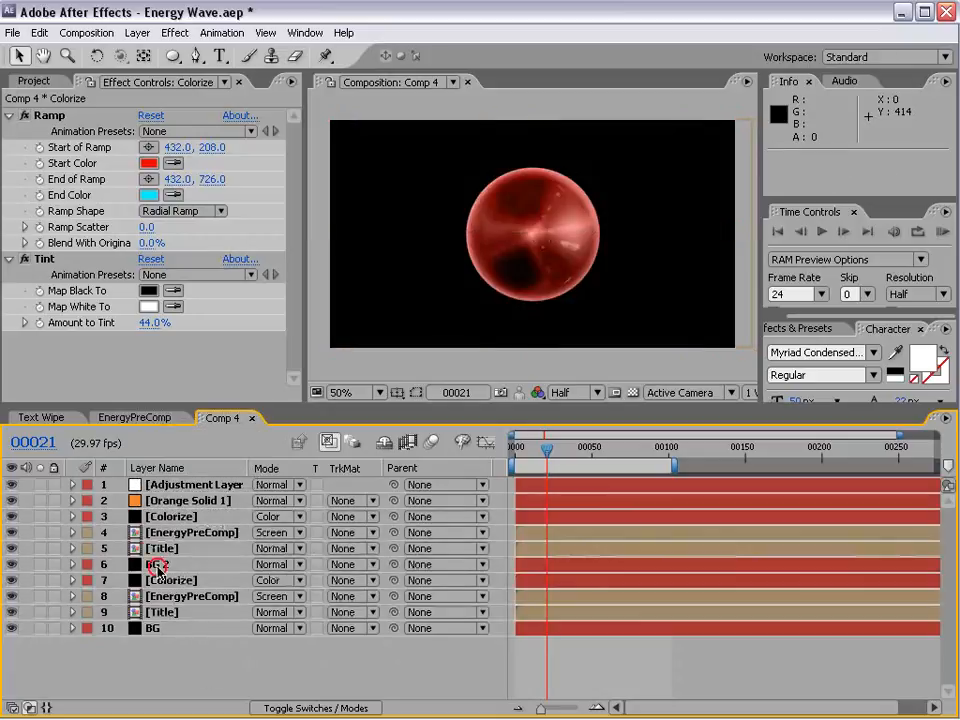
Step: Pre-compose the orange solid with the four duplicated layers beneath it, moving all attributes into the new composition
{"action": "left_click", "coordinate": [160, 564]}
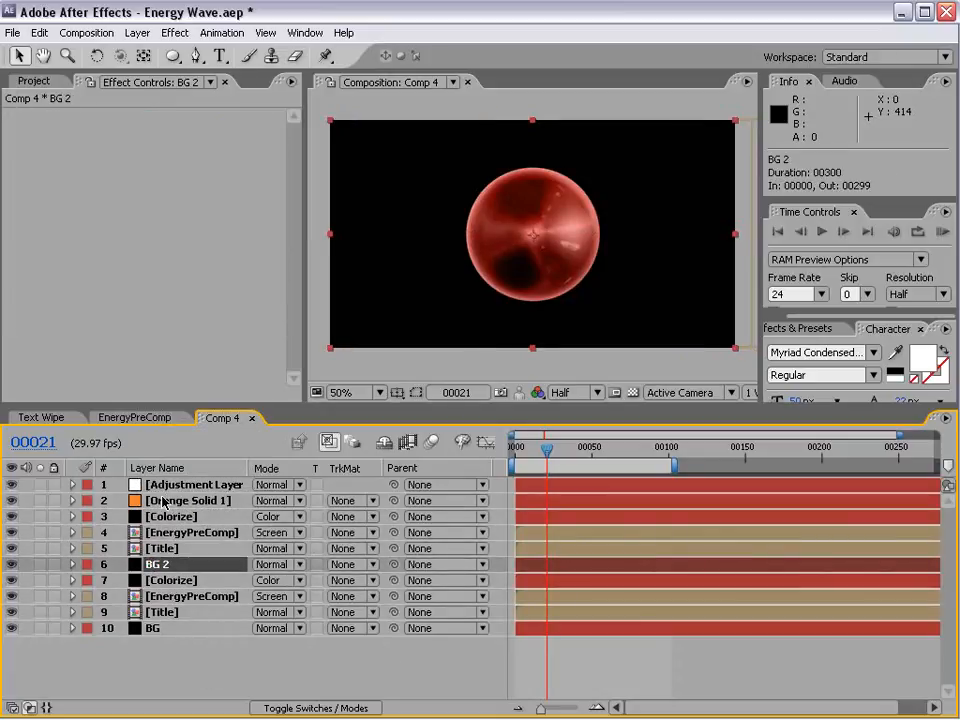
{"action": "left_click", "coordinate": [172, 484], "text": "shift"}
{"action": "left_click", "coordinate": [170, 502], "text": "shift"}
{"action": "key", "text": "ctrl+shift+c"}
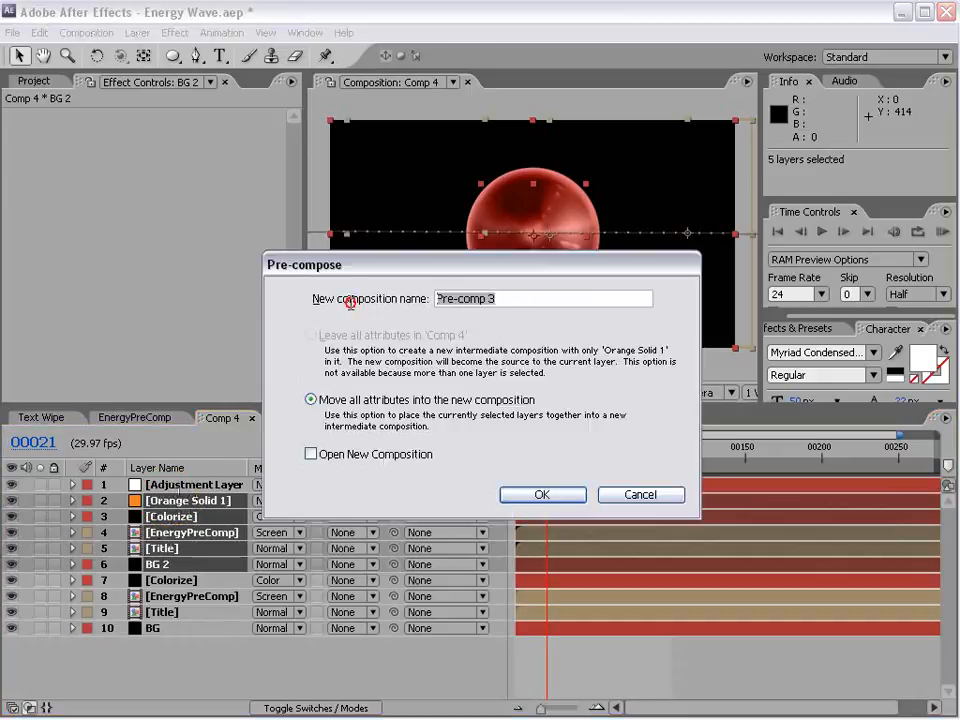
{"action": "left_click", "coordinate": [543, 493]}
Step: Transfer the CC Lens effect from the adjustment layer to the new pre-comp and delete the adjustment layer
{"action": "left_click", "coordinate": [194, 485]}
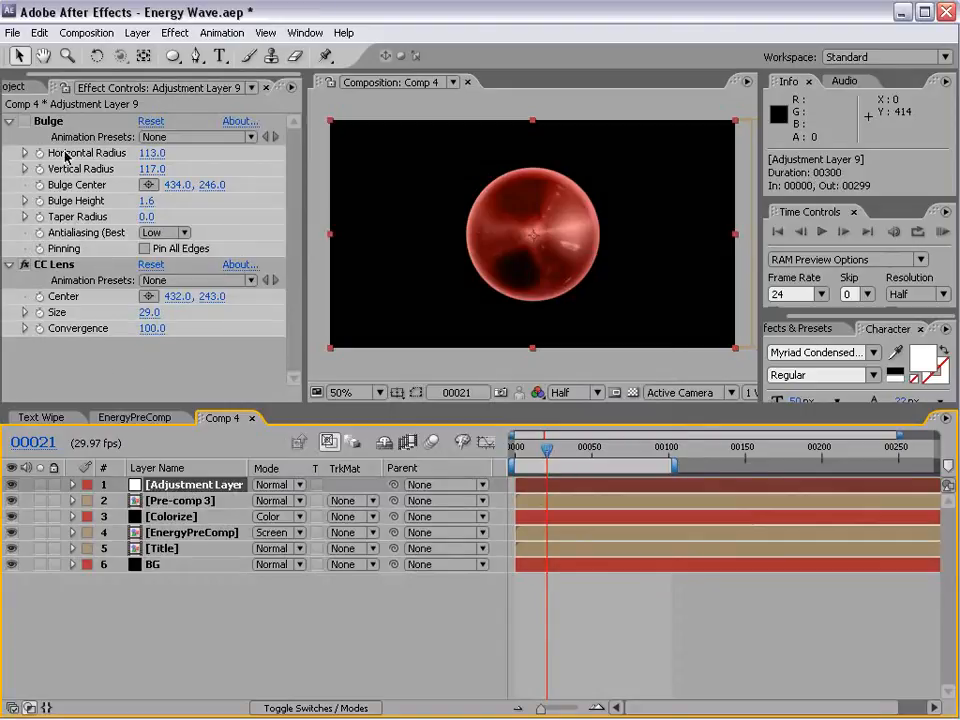
{"action": "left_click", "coordinate": [54, 266]}
{"action": "left_click", "coordinate": [163, 490]}
{"action": "key", "text": "Delete"}
{"action": "left_click", "coordinate": [176, 487]}
{"action": "key", "text": "ctrl+v"}
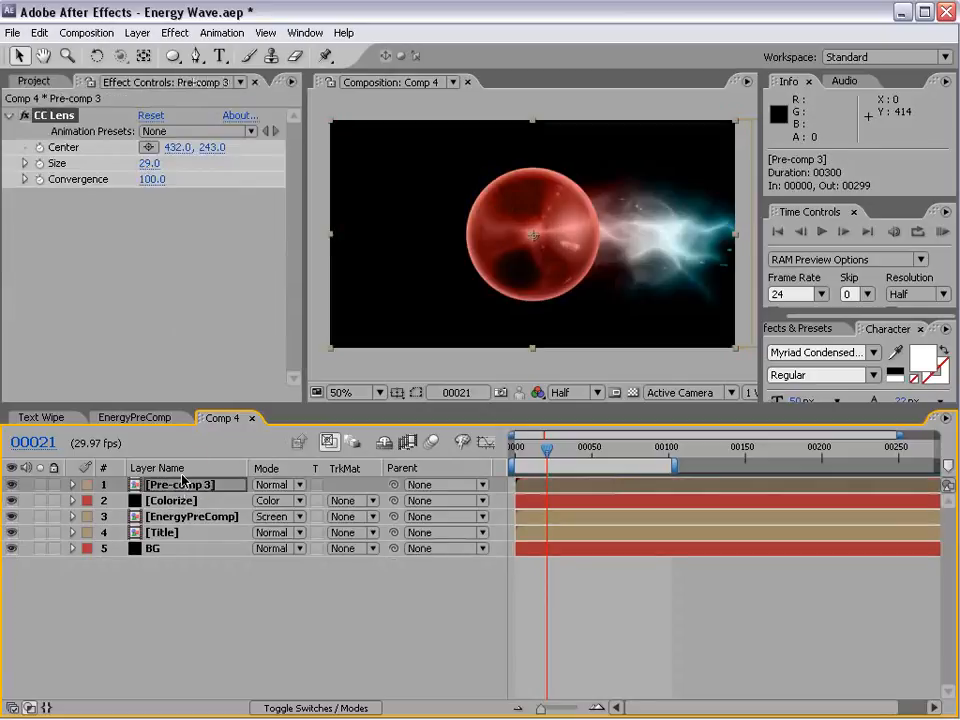
Step: Keyframe the pre-comp's opacity from 100% to 0% so the sphere fades out quickly as the electric wave passes
{"action": "left_click", "coordinate": [167, 501]}
{"action": "left_click", "coordinate": [171, 486]}
{"action": "left_click", "coordinate": [10, 486]}
{"action": "left_click", "coordinate": [9, 486]}
{"action": "mouse_move", "coordinate": [559, 451]}
{"action": "left_mouse_down"}
{"action": "mouse_move", "coordinate": [585, 452]}
{"action": "mouse_move", "coordinate": [563, 452]}
{"action": "mouse_move", "coordinate": [576, 449]}
{"action": "left_mouse_up"}
{"action": "key", "text": "t"}
{"action": "left_click", "coordinate": [121, 500]}
{"action": "left_click_drag", "start_coordinate": [266, 501], "coordinate": [113, 521]}
{"action": "left_click_drag", "start_coordinate": [574, 447], "coordinate": [599, 445]}
{"action": "left_click", "coordinate": [586, 449]}
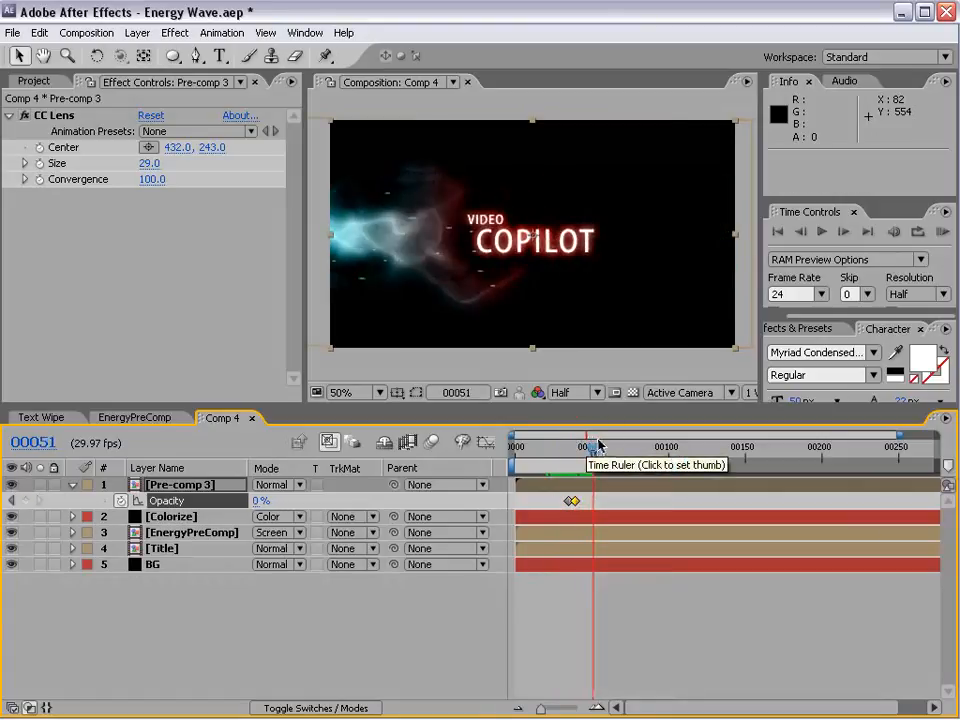
Step: Shift the last opacity keyframe to frame 43 and preview the fade with the work area ending at frame 51
{"action": "key", "text": "n"}
{"action": "key", "text": "KP_0"}
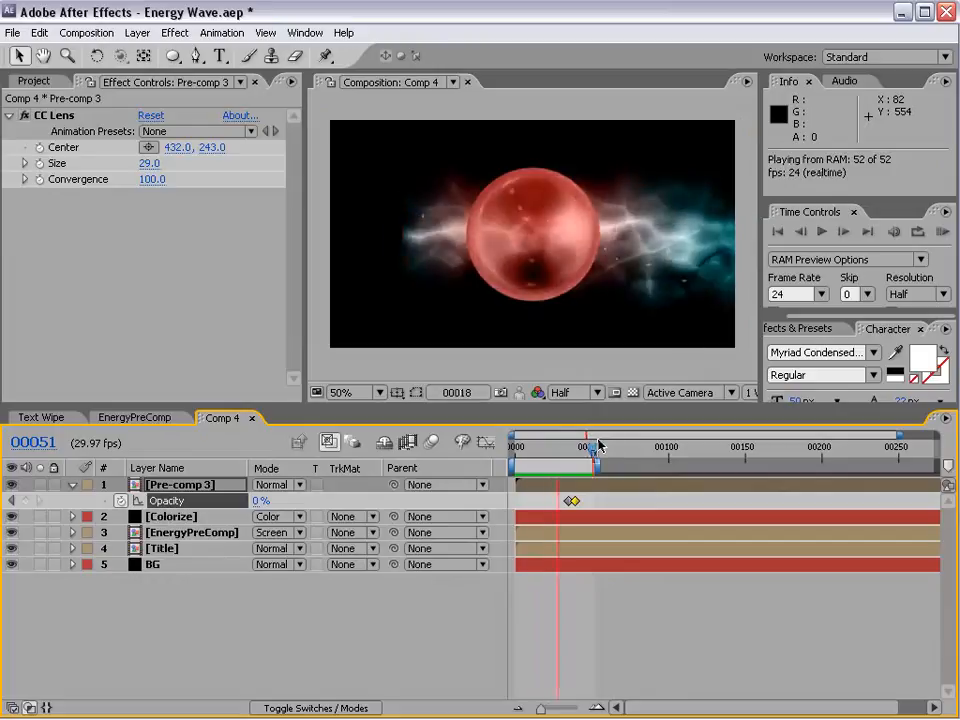
{"action": "left_click", "coordinate": [580, 500]}
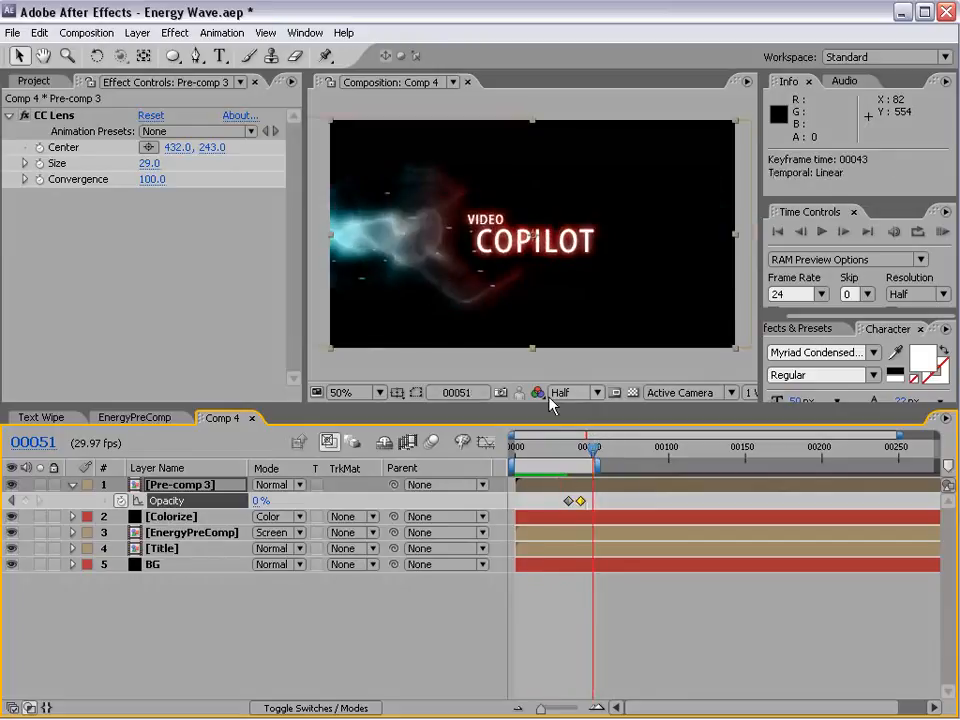
{"action": "key", "text": "KP_0"}
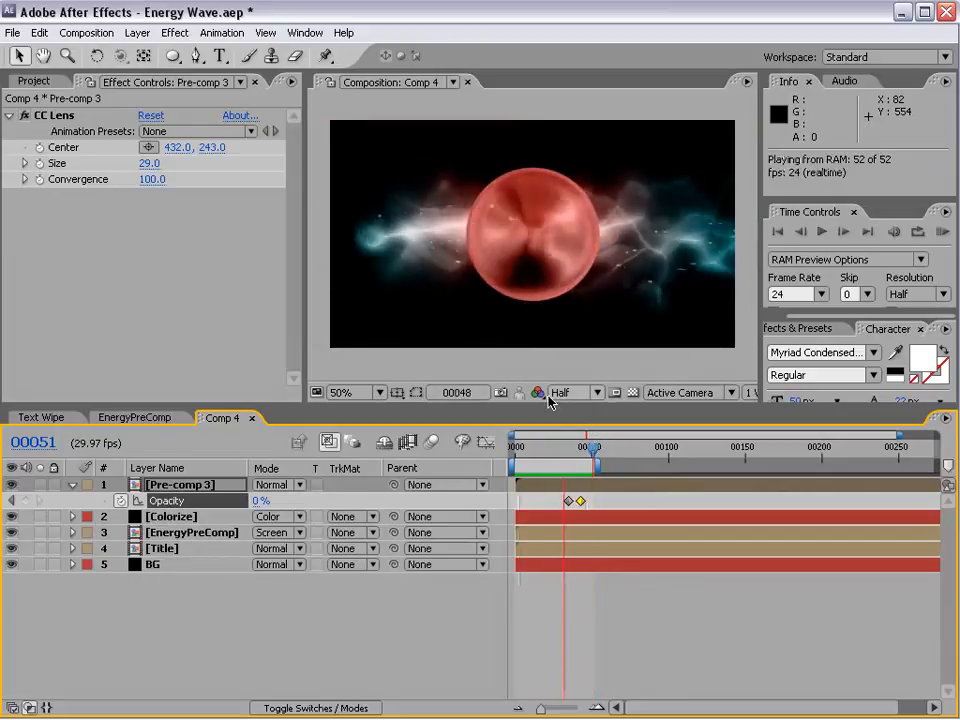
{"action": "key", "text": "space"}
Step: View the Dark Energy + Video blog post in Firefox and, back in After Effects, scrub the sphere animation to frame 34
{"action": "key", "text": "alt+Tab"}
{"action": "left_click", "coordinate": [424, 443]}
{"action": "triple_click", "coordinate": [420, 449]}
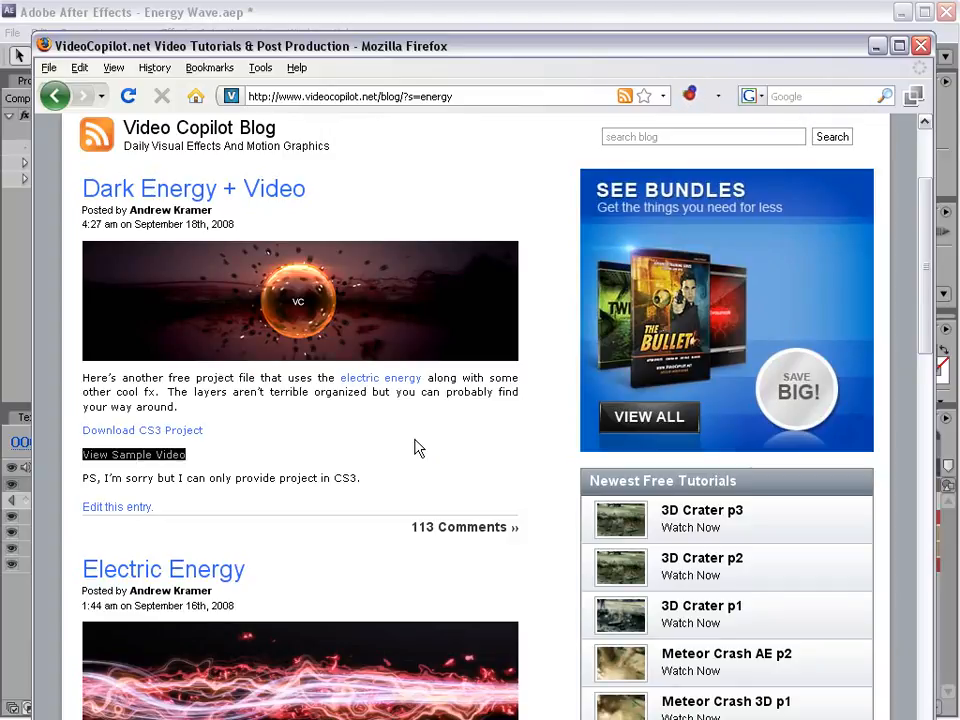
{"action": "key", "text": "alt+Tab"}
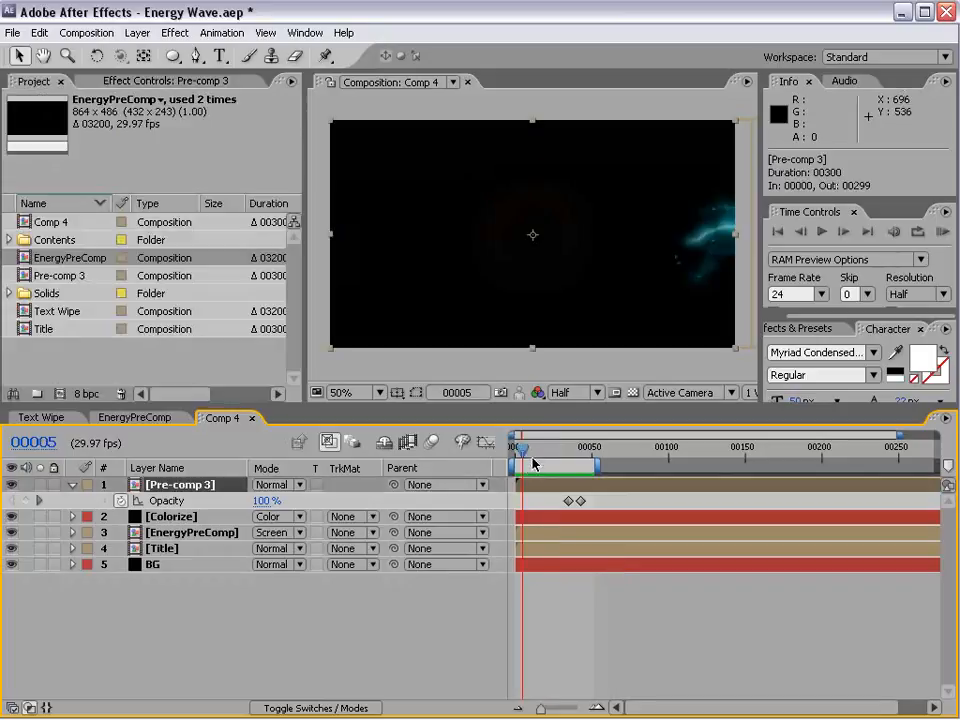
{"action": "left_click_drag", "start_coordinate": [521, 447], "coordinate": [567, 490]}
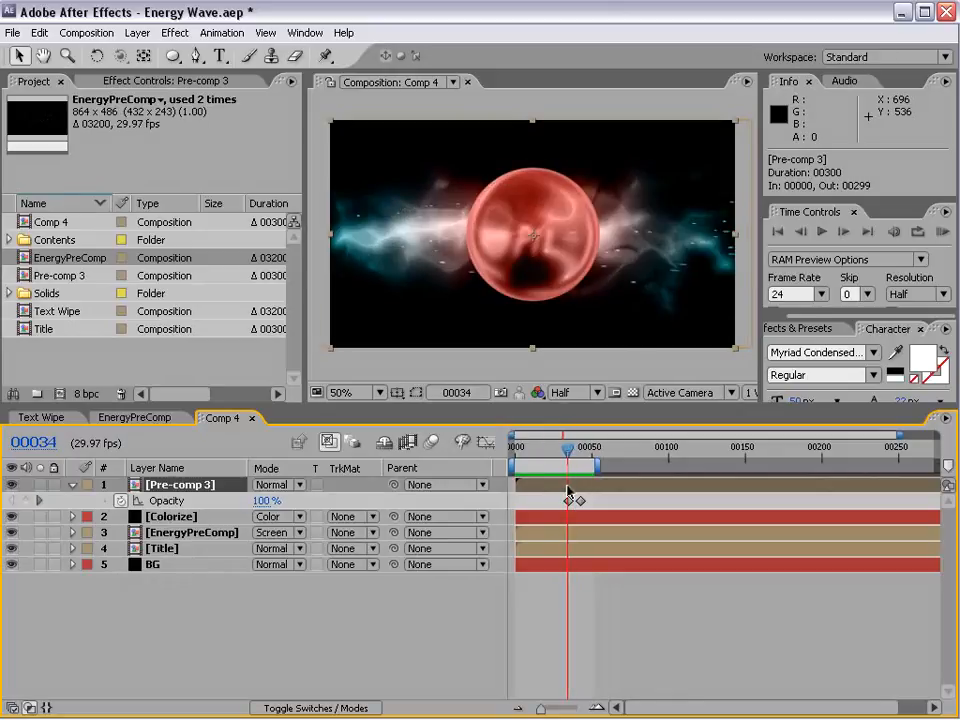